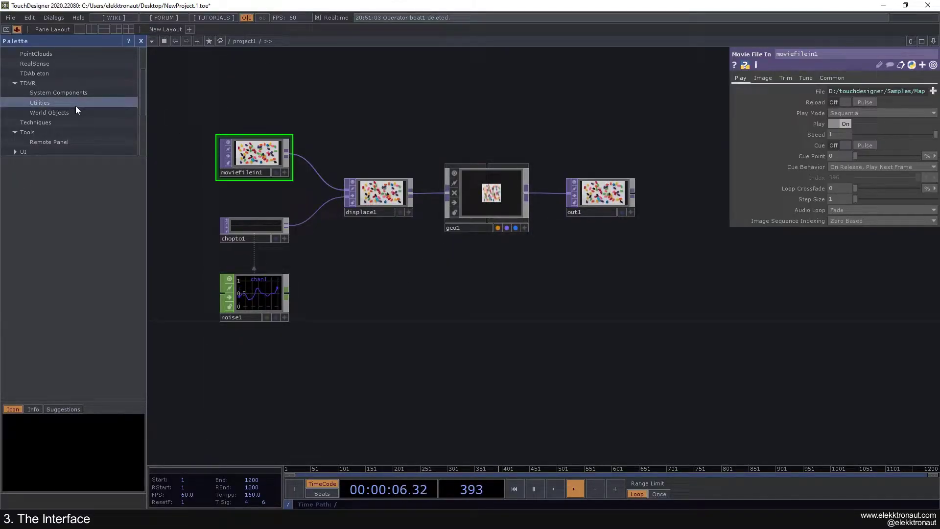
# Close the Palette browser and leave the moviefilein1 network in view
pyautogui.scroll(1, 76, 106)
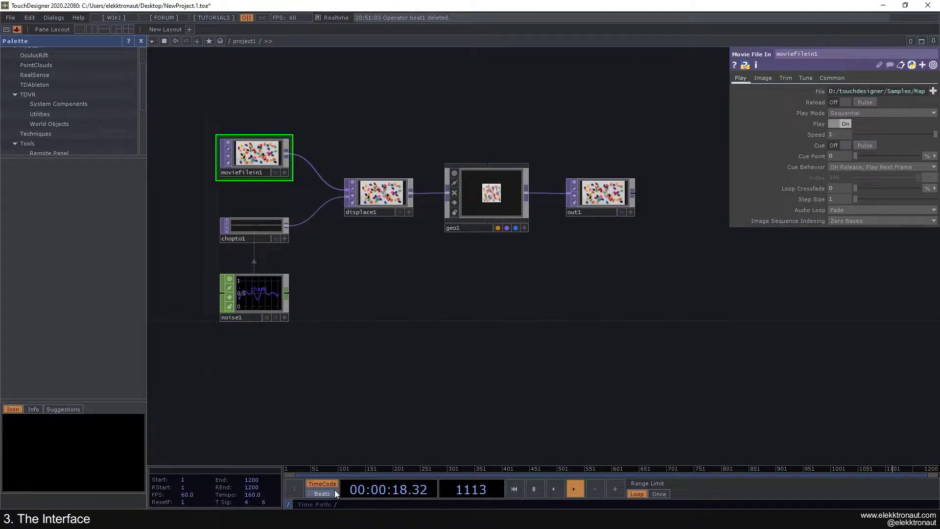
pyautogui.moveTo(329, 333); pyautogui.dragTo(325, 354)
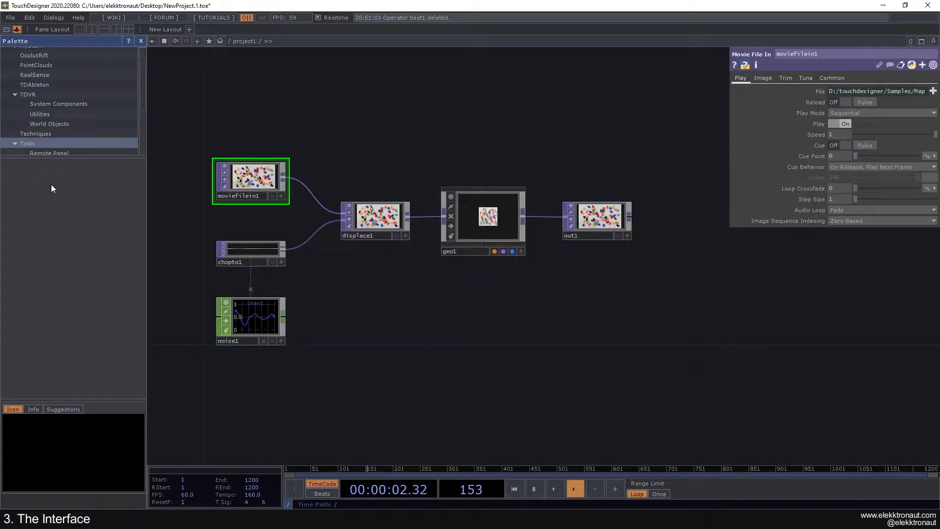
pyautogui.click(141, 41)
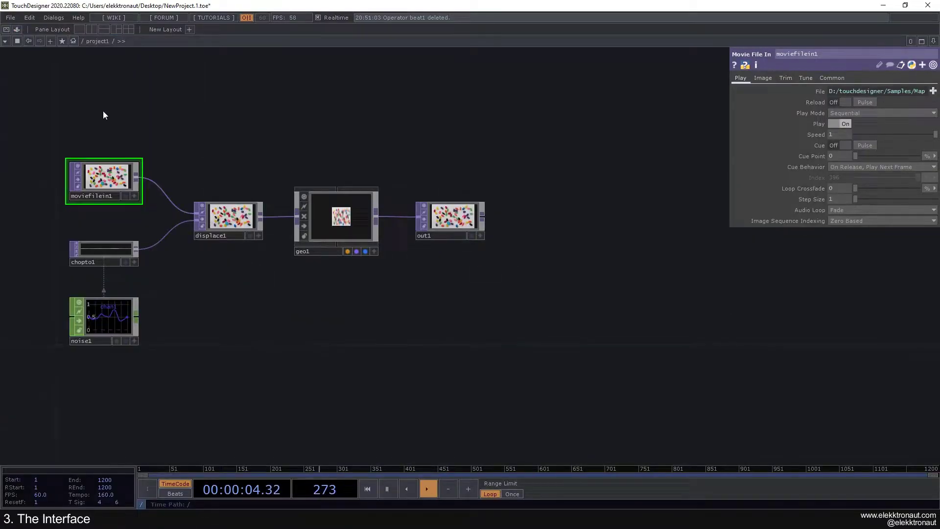
pyautogui.moveTo(103, 113); pyautogui.dragTo(211, 115)
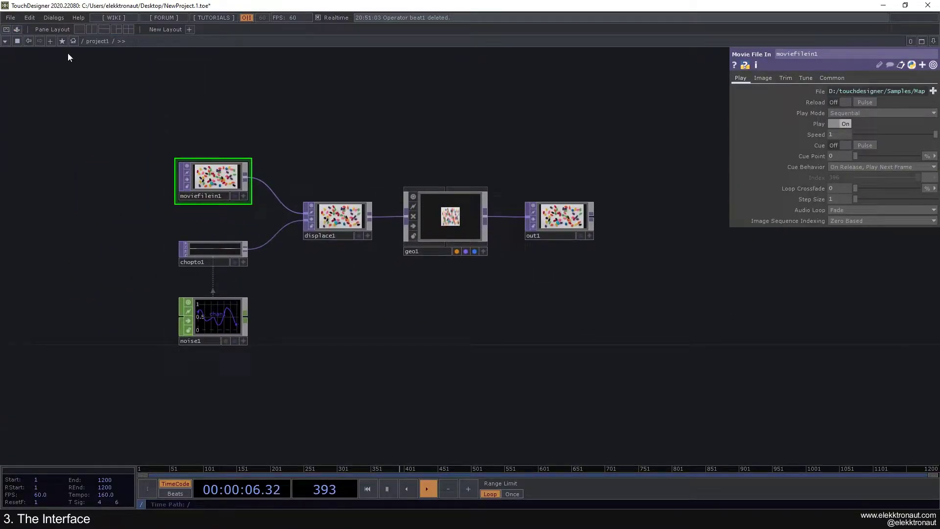
pyautogui.click(10, 17)
pyautogui.moveTo(29, 17)
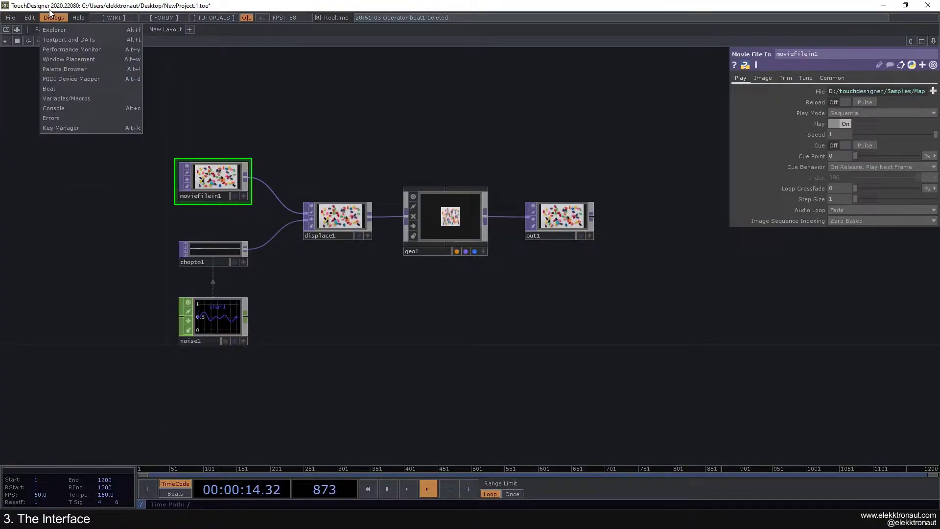
pyautogui.click(80, 16)
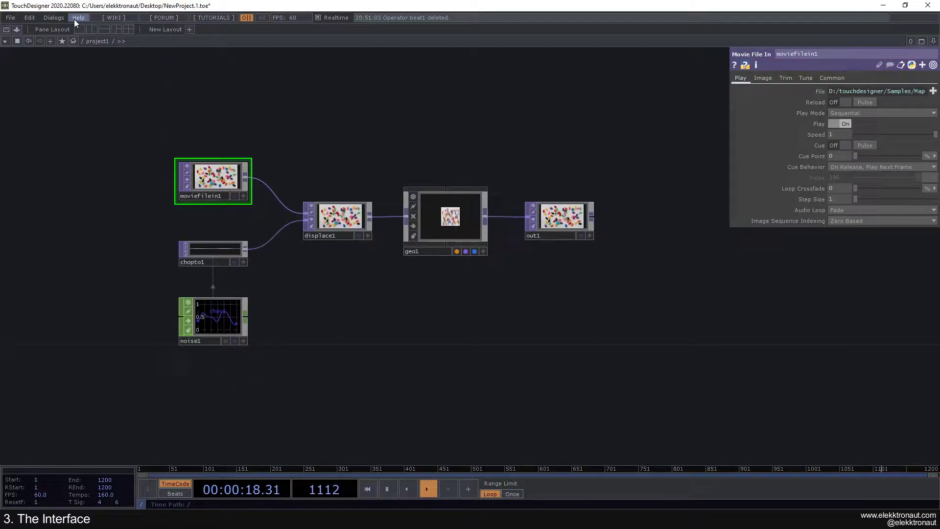
pyautogui.click(18, 19)
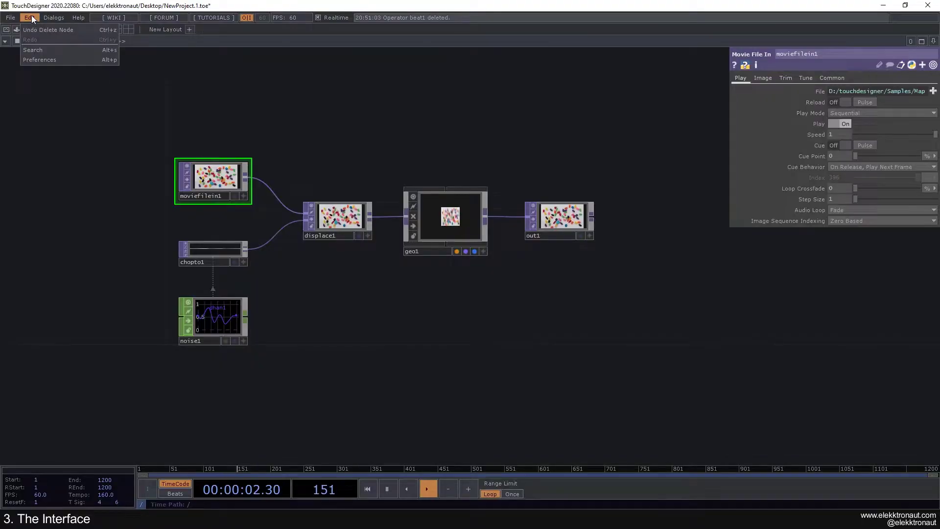
pyautogui.click(31, 17)
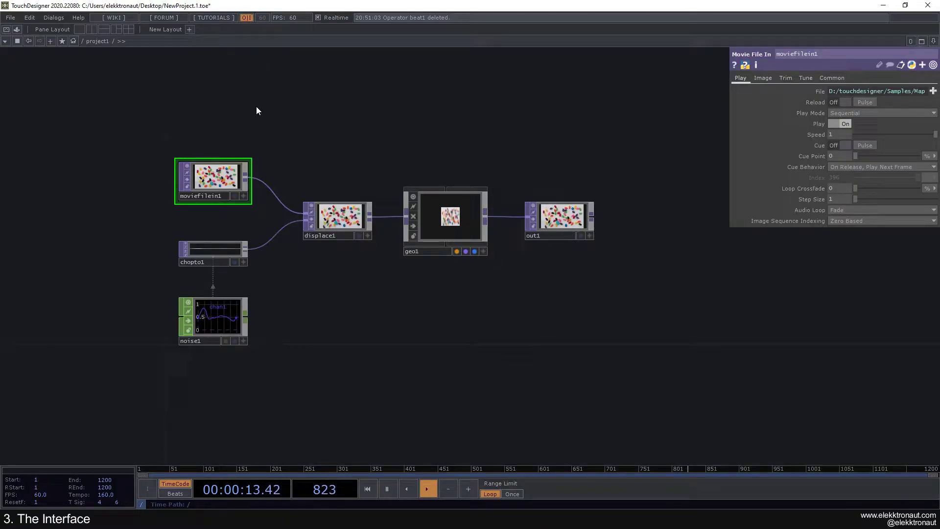
# Switch the O|I power toggle back on so the project resumes processing
pyautogui.moveTo(257, 107); pyautogui.dragTo(202, 105)
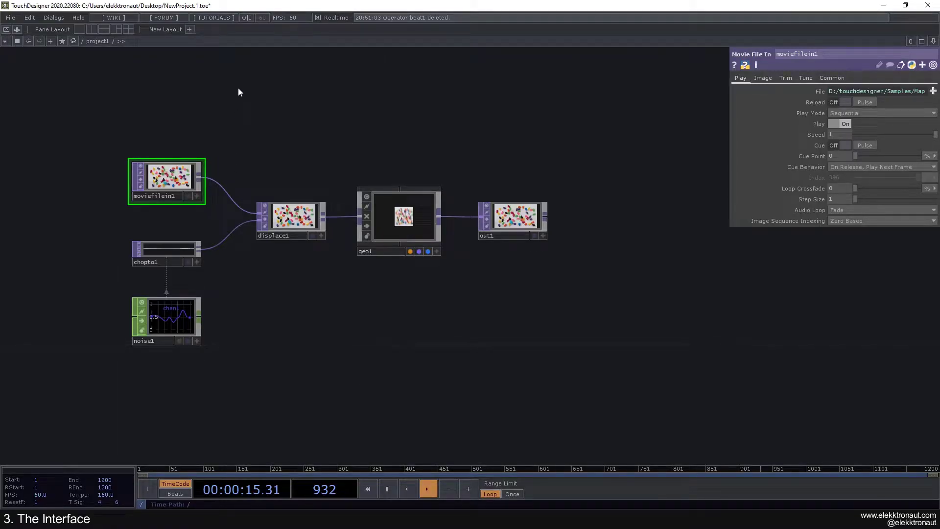
pyautogui.click(245, 18)
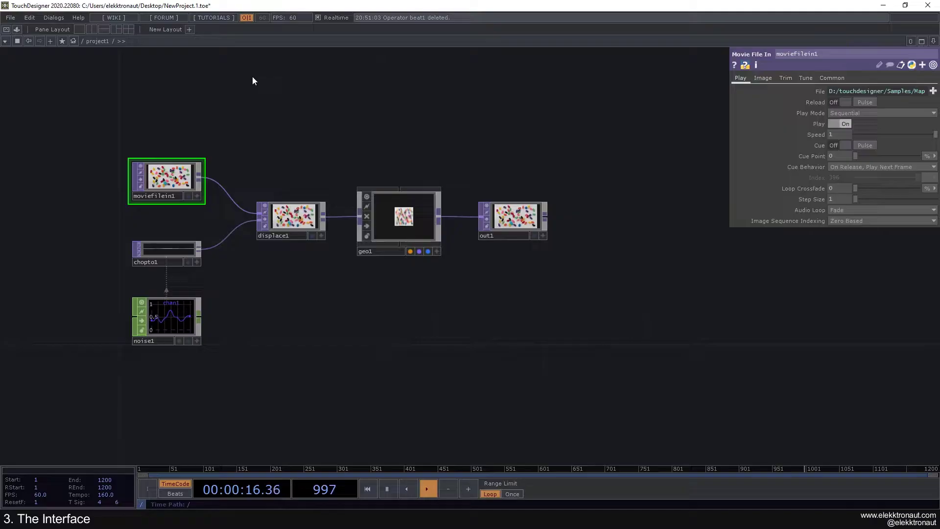
pyautogui.moveTo(262, 106); pyautogui.dragTo(253, 96)
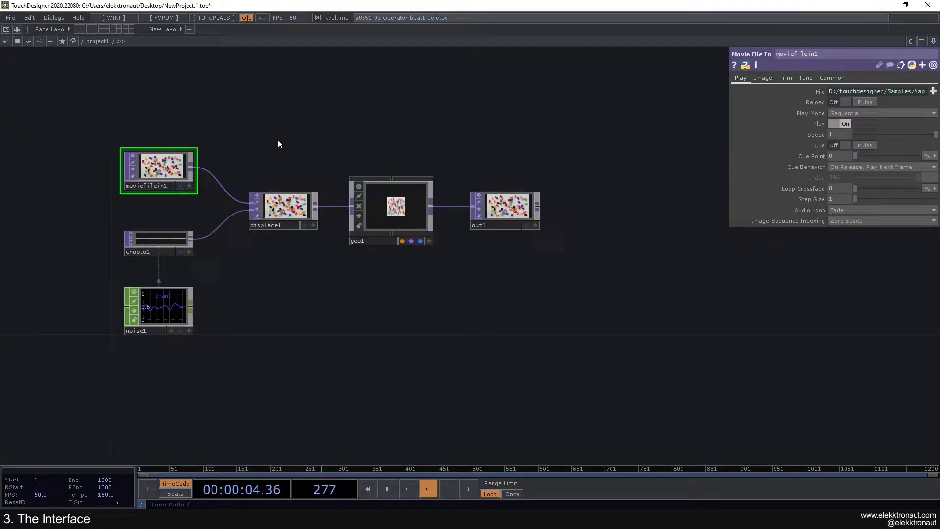
pyautogui.scroll(-2, 277, 147)
pyautogui.scroll(2, 276, 148)
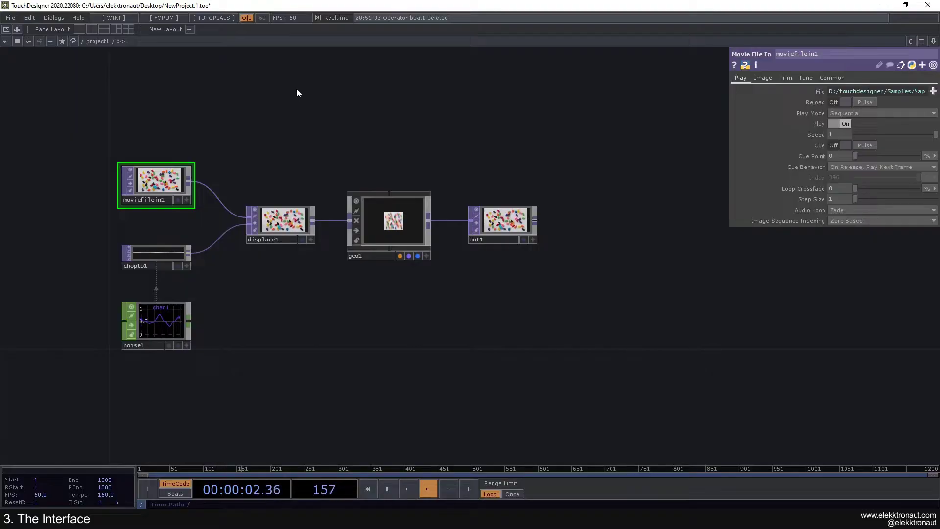
# Switch the Realtime playback option off and back on
pyautogui.click(331, 18)
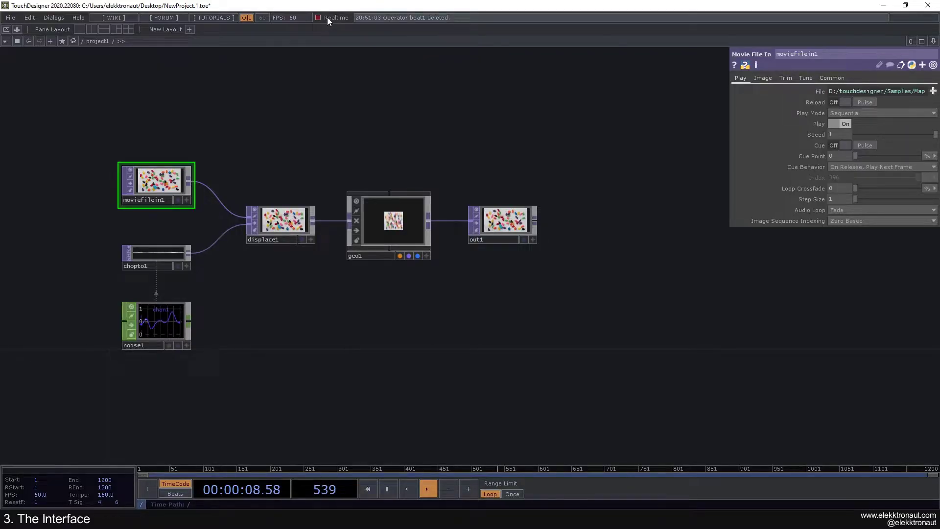
pyautogui.click(327, 17)
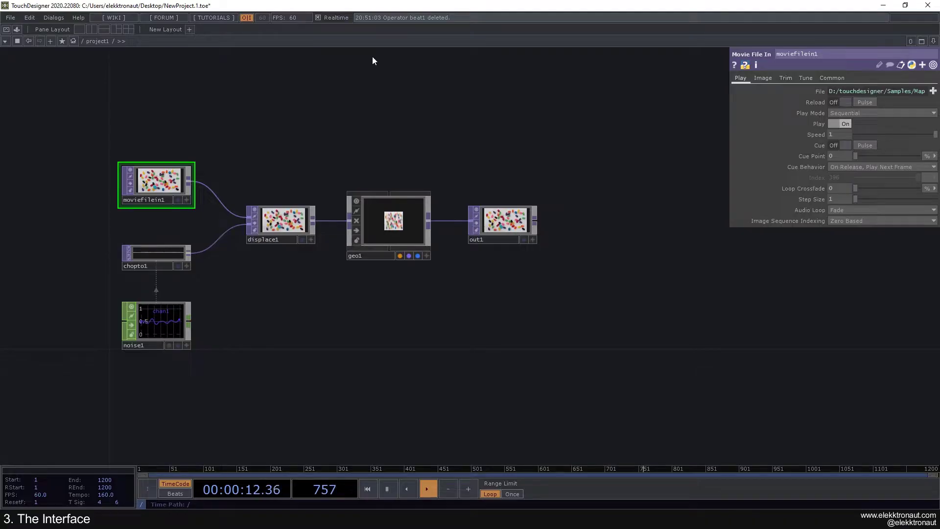
pyautogui.moveTo(333, 117); pyautogui.dragTo(324, 104)
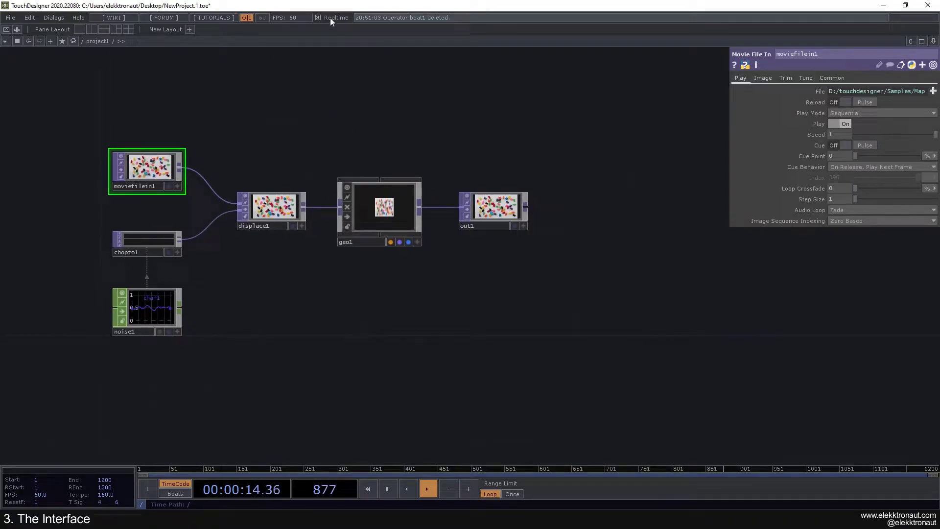
pyautogui.moveTo(305, 59); pyautogui.dragTo(323, 63)
# Delete the out1 operator and undo the deletion
pyautogui.click(370, 17)
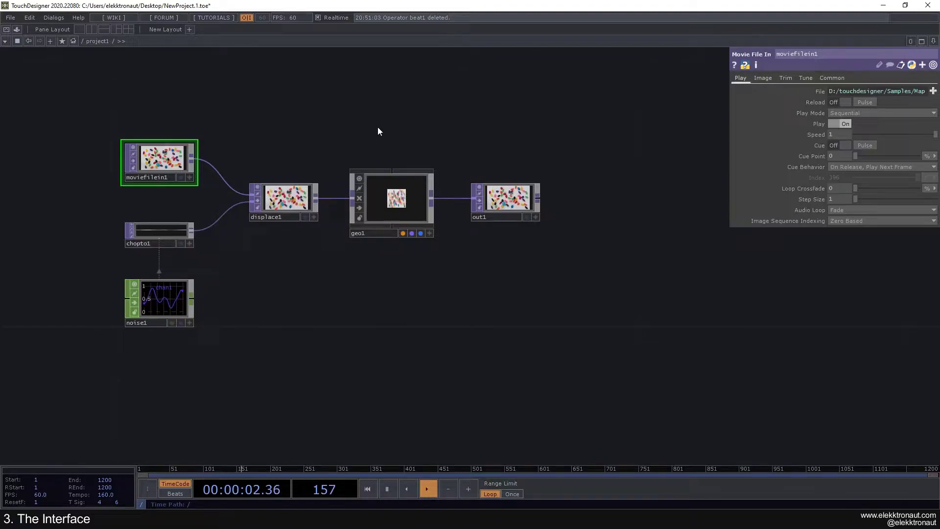
pyautogui.click(522, 198)
pyautogui.press('Delete')
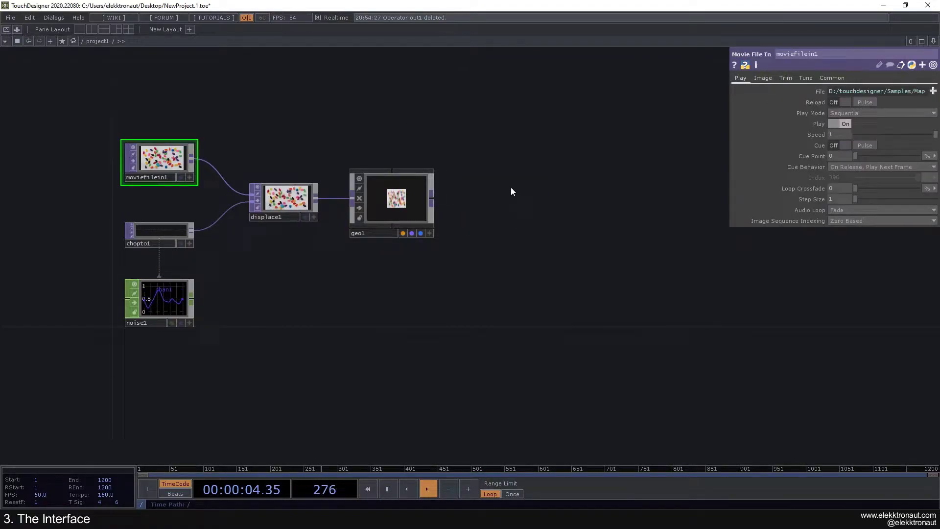
pyautogui.hotkey('ctrl', 'z')
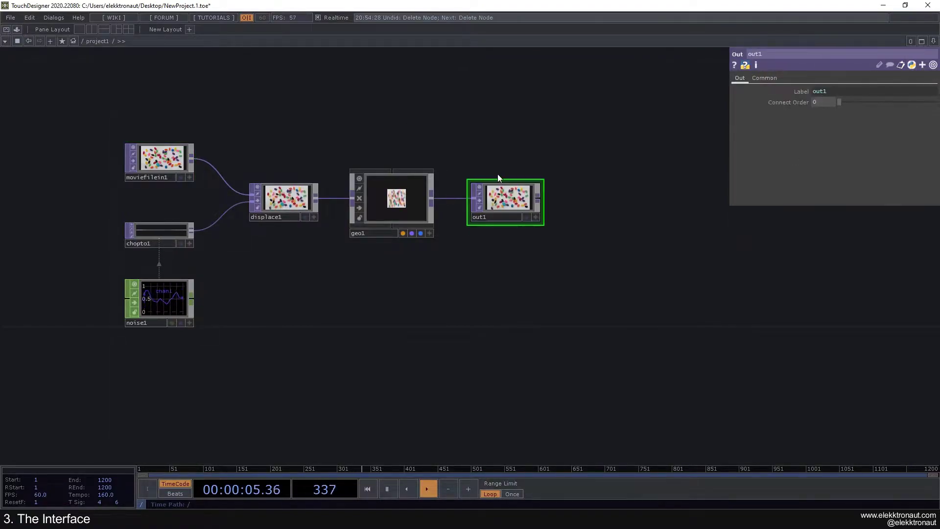
# Examine the history of recent status messages, including the deleted and undone operations
pyautogui.click(410, 16)
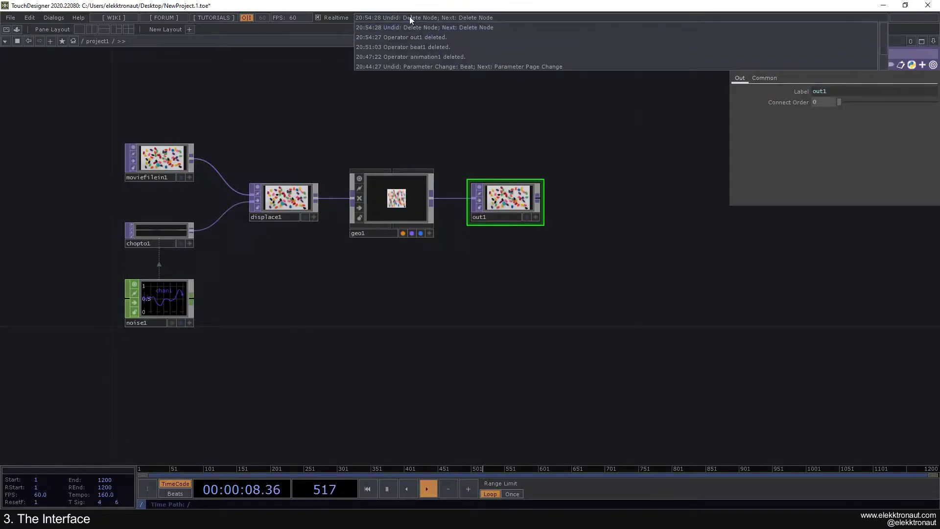
pyautogui.scroll(-3, 346, 122)
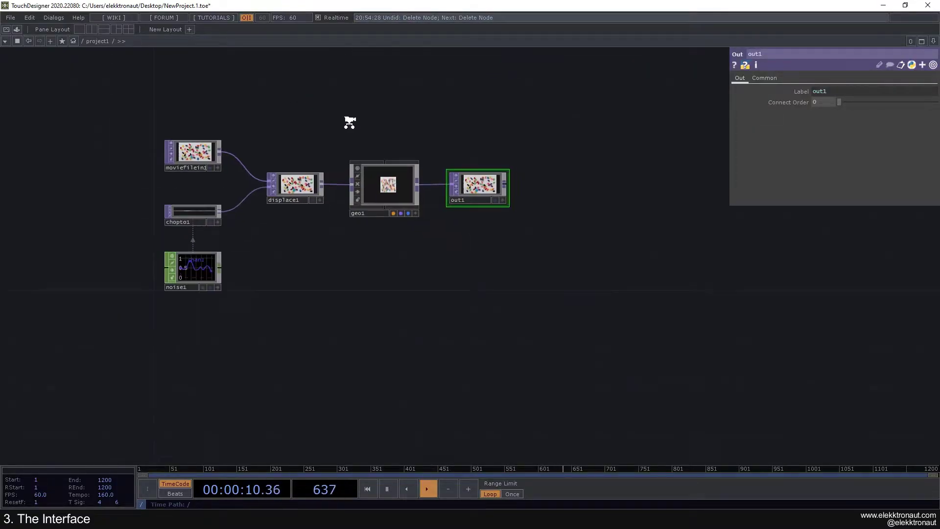
pyautogui.moveTo(326, 127); pyautogui.dragTo(308, 139)
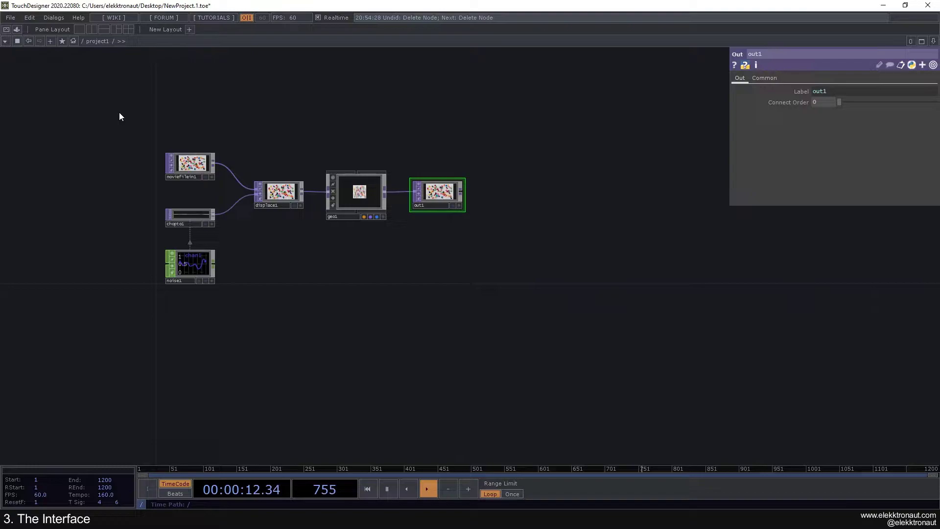
# View the project output in Perform mode with the file explorer window minimized, and return to the network editor
pyautogui.press('F1')
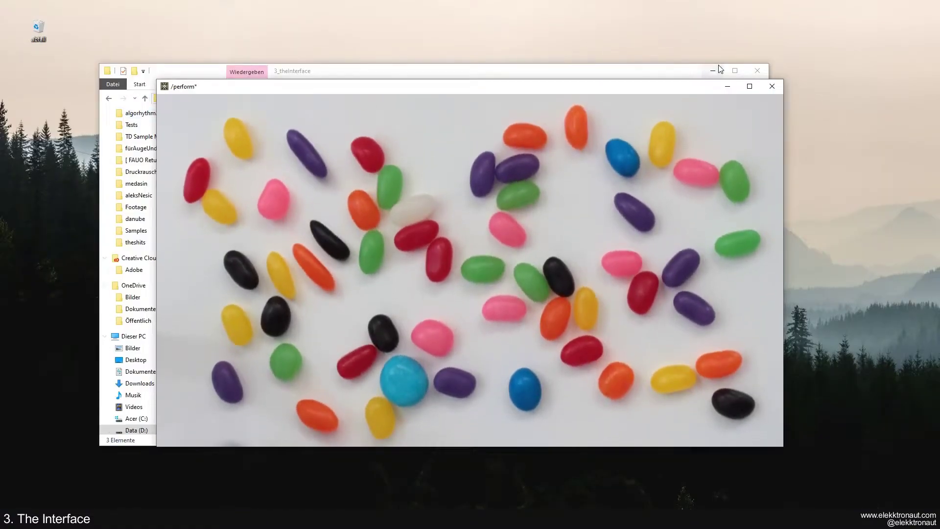
pyautogui.click(718, 70)
pyautogui.moveTo(582, 84); pyautogui.dragTo(578, 63)
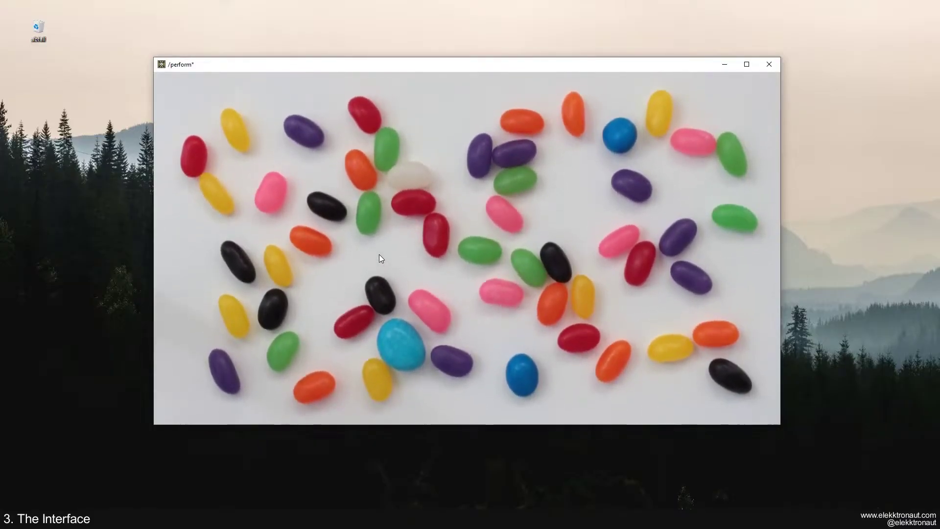
pyautogui.press('Escape')
pyautogui.scroll(-3, 213, 324)
pyautogui.moveTo(261, 278); pyautogui.dragTo(293, 297)
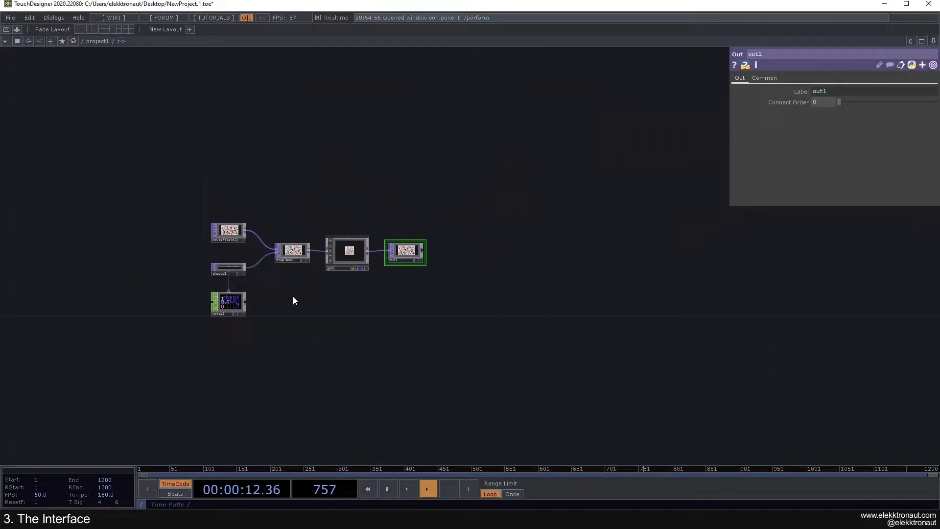
pyautogui.scroll(3, 290, 296)
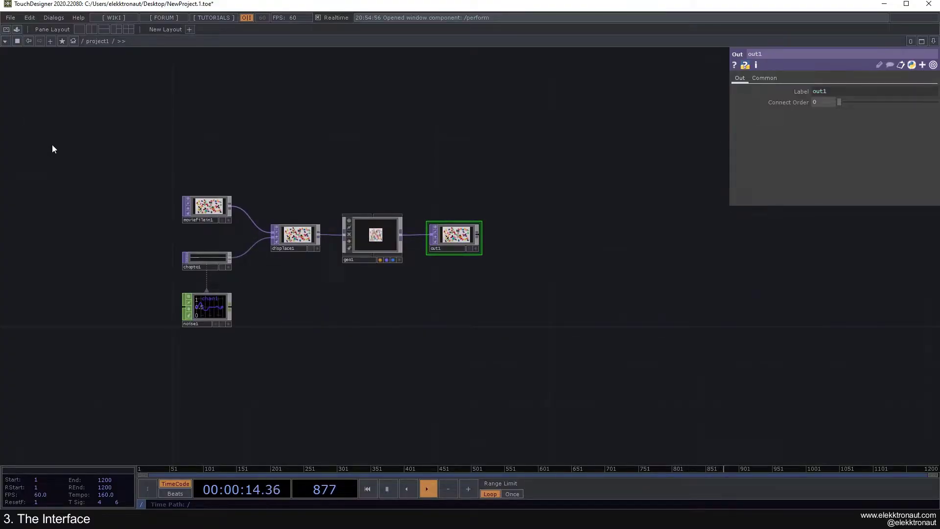
pyautogui.moveTo(52, 145); pyautogui.dragTo(60, 128)
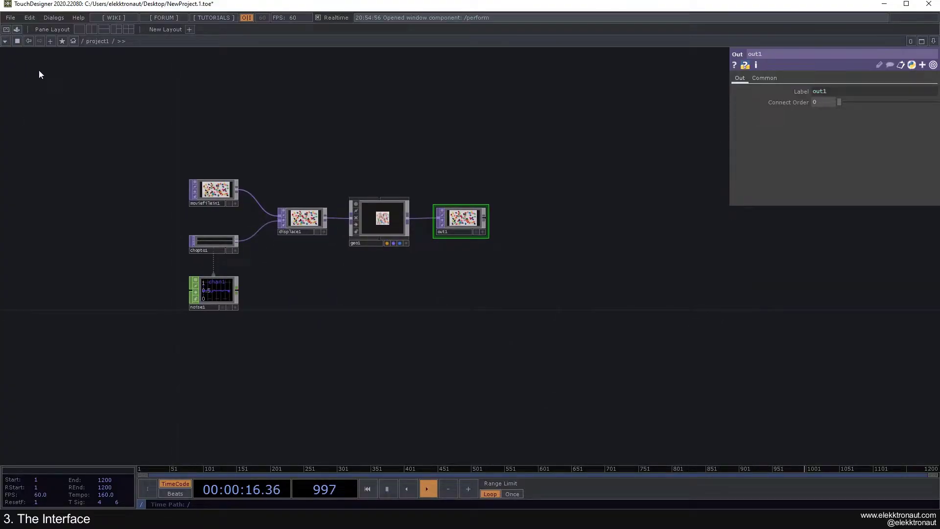
# Open the Palette browser and look through its component categories
pyautogui.click(17, 31)
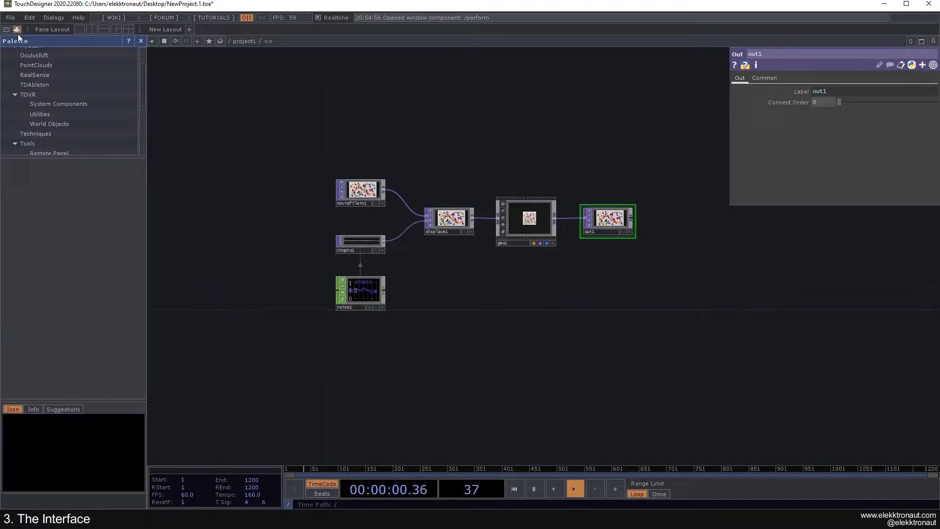
pyautogui.scroll(-3, 85, 93)
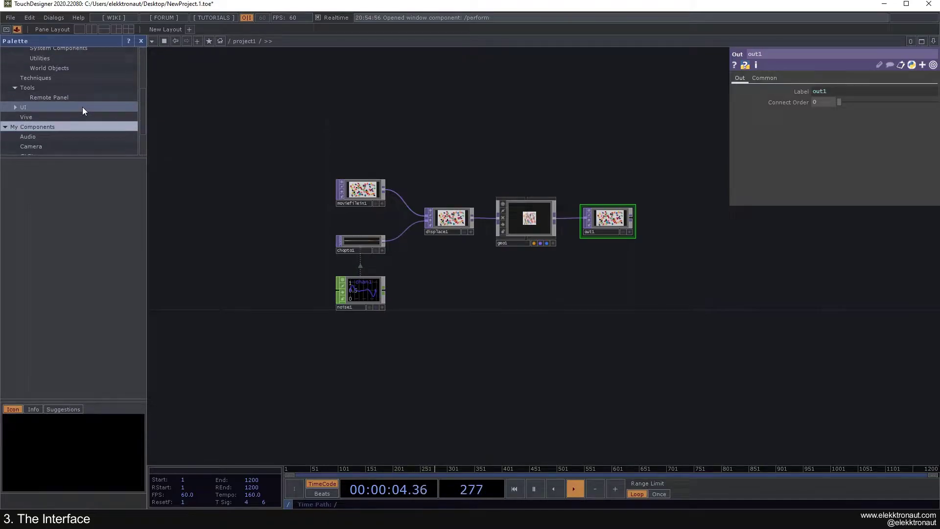
pyautogui.scroll(3, 86, 108)
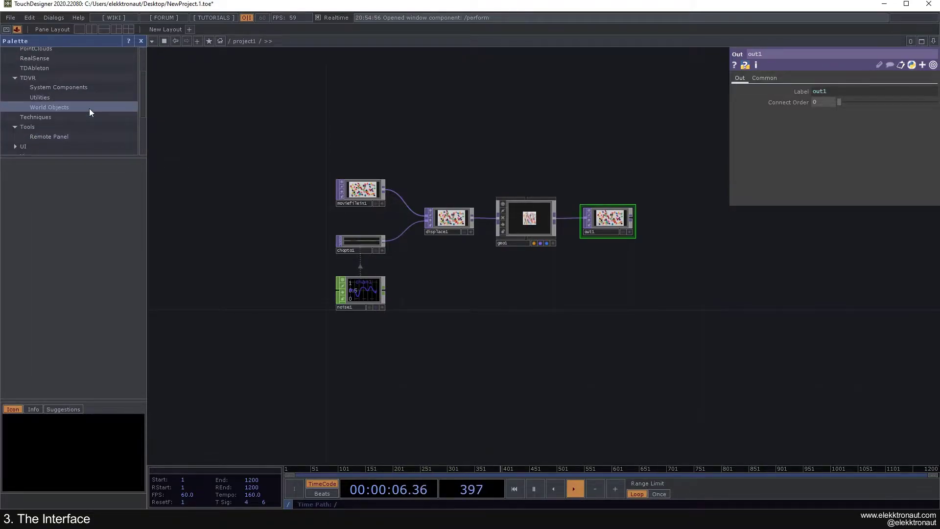
pyautogui.scroll(3, 83, 103)
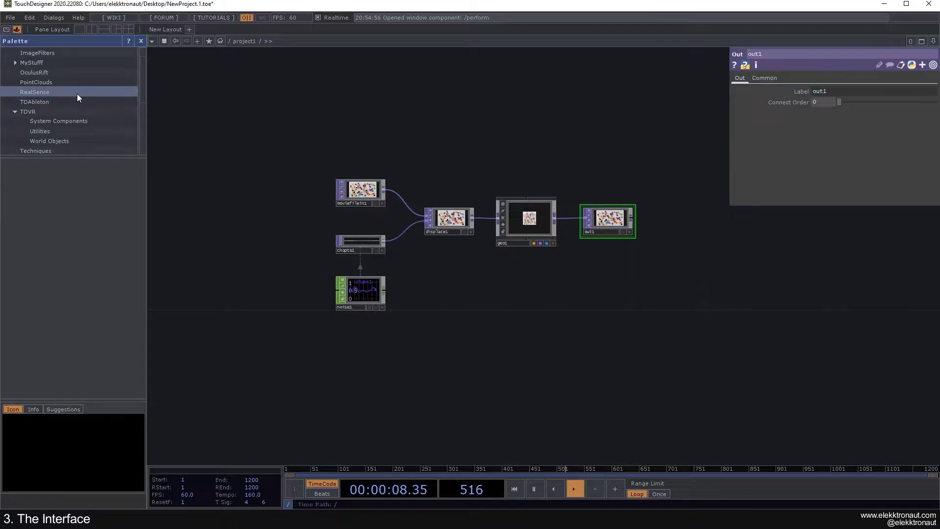
pyautogui.scroll(-5, 79, 94)
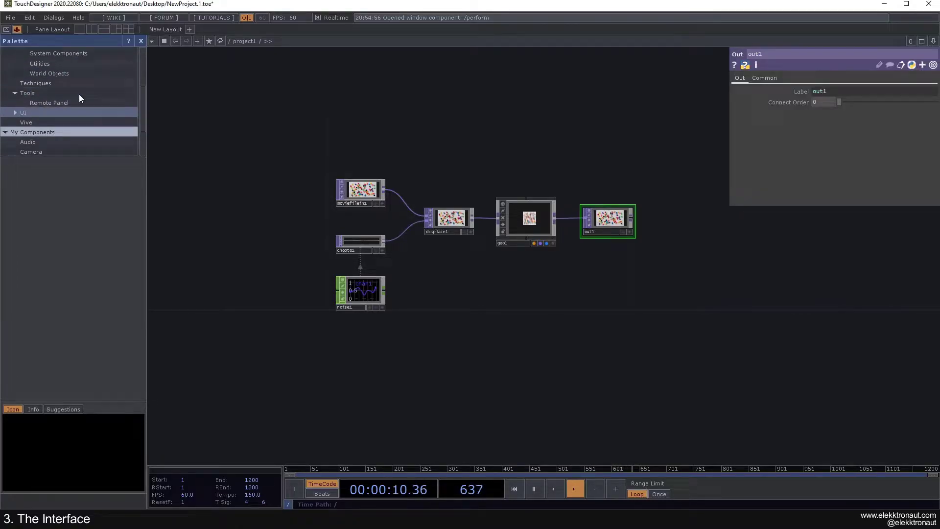
pyautogui.scroll(1, 79, 94)
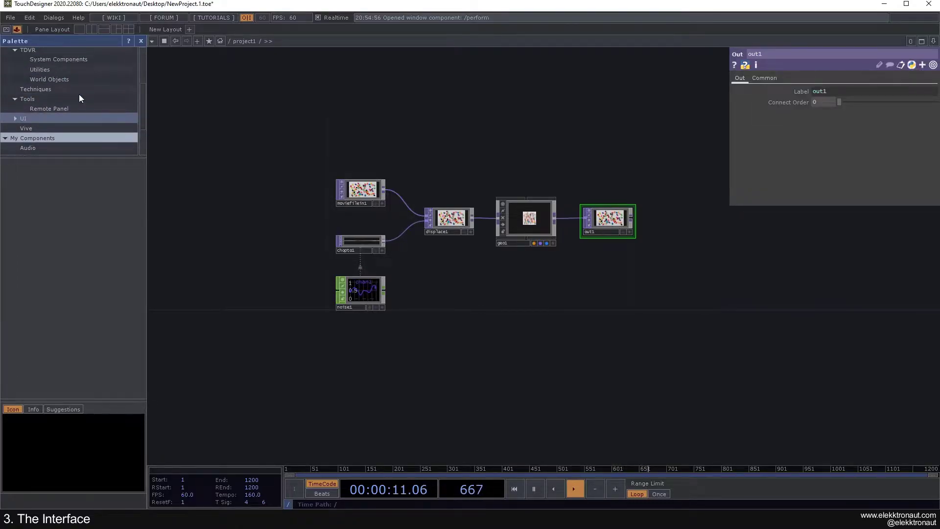
# Add the graphPlot component from the Palette's Tools category to the empty area below the existing operators
pyautogui.click(41, 101)
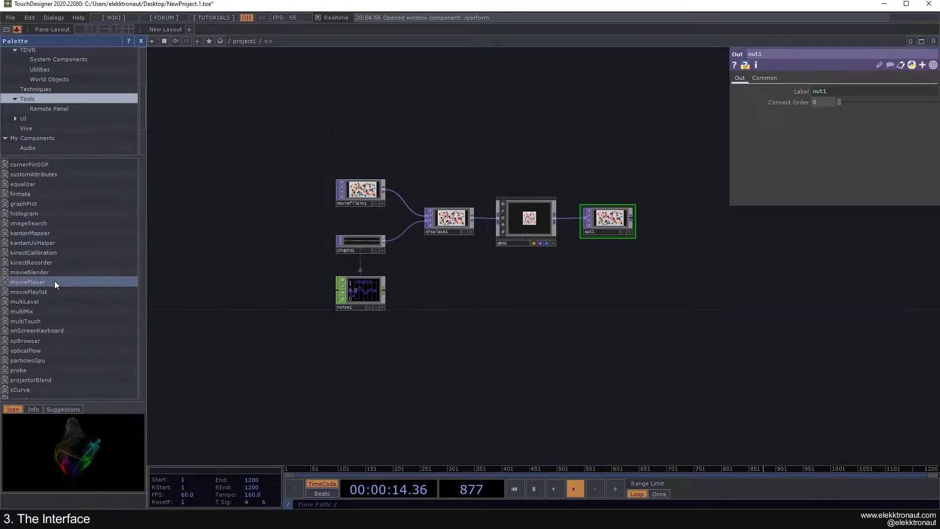
pyautogui.scroll(-2, 29, 347)
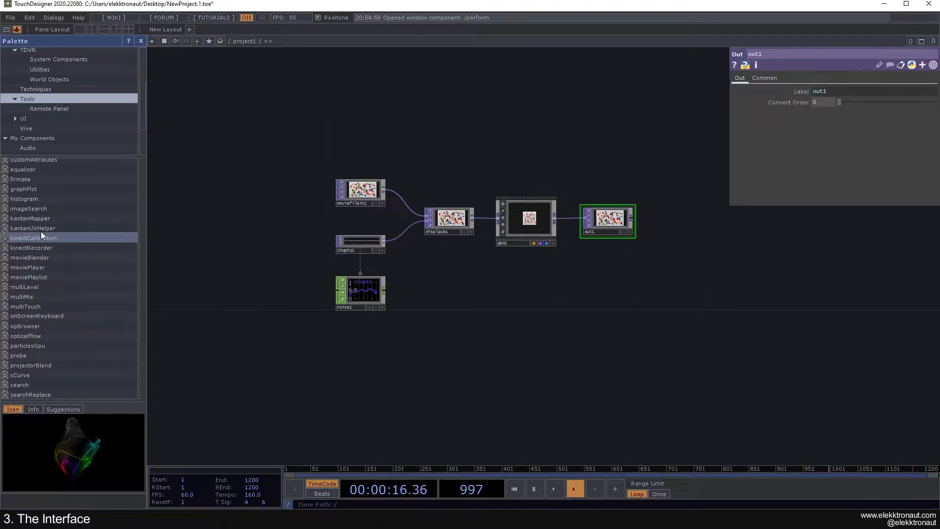
pyautogui.moveTo(23, 189); pyautogui.dragTo(443, 375)
pyautogui.scroll(3, 517, 375)
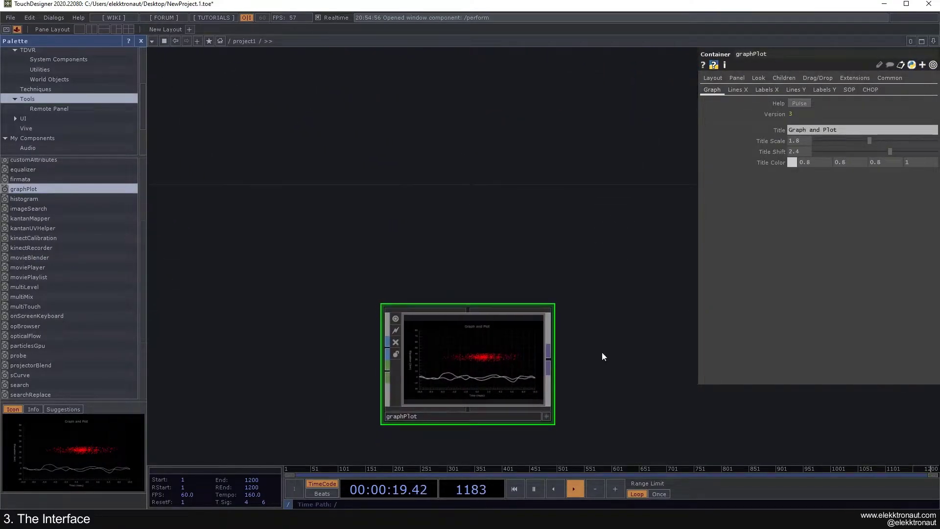
# Look inside the graphPlot component's network, return to project1 and delete the component
pyautogui.scroll(10, 502, 375)
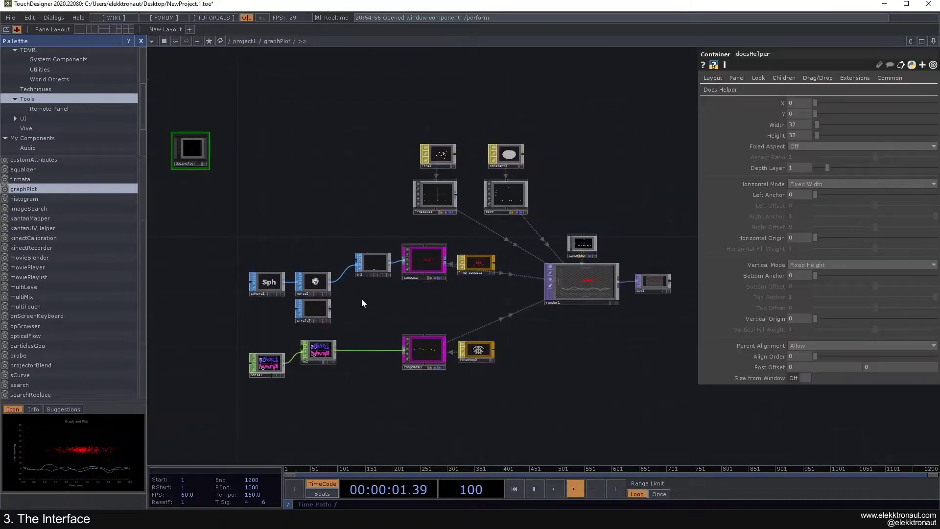
pyautogui.scroll(-10, 436, 309)
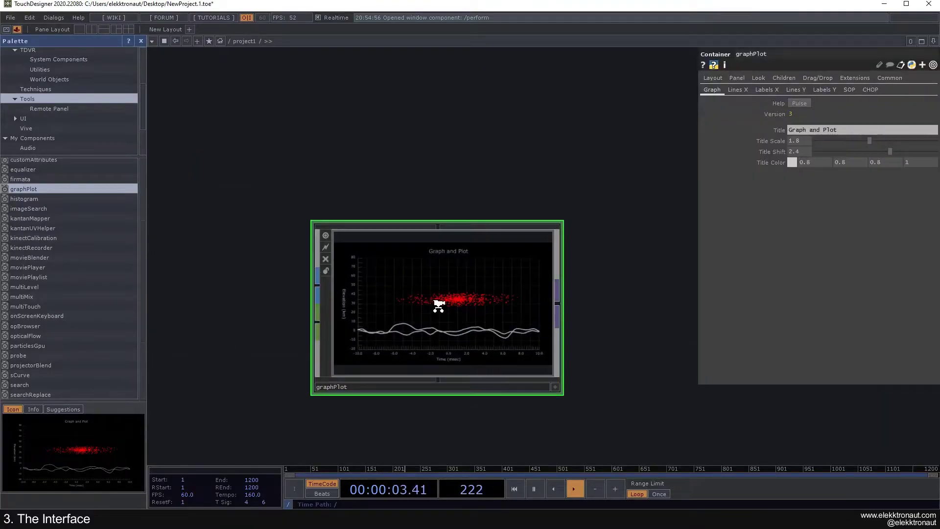
pyautogui.scroll(-3, 438, 307)
pyautogui.press('Delete')
pyautogui.scroll(3, 98, 88)
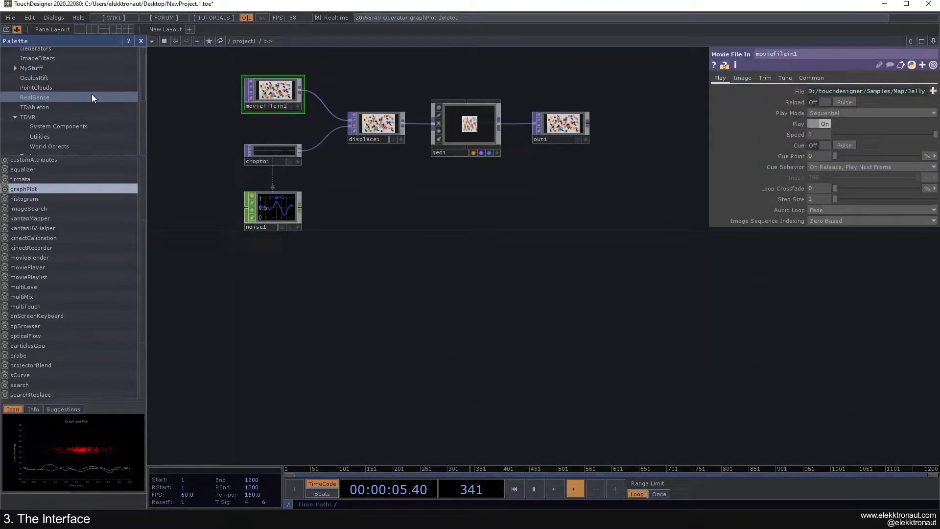
# Browse the Palette's ImageFilters and My Components categories and close the Palette browser
pyautogui.scroll(1, 92, 94)
pyautogui.click(57, 72)
pyautogui.scroll(-2, 81, 101)
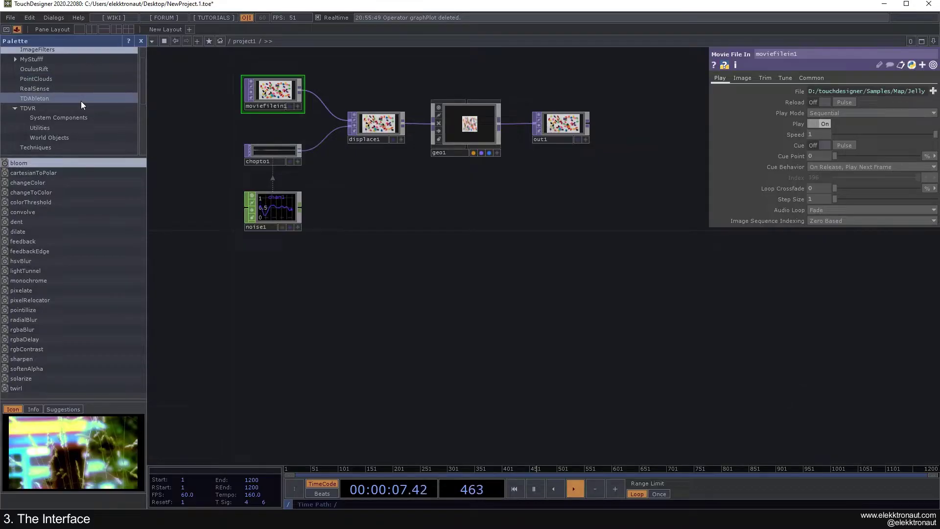
pyautogui.scroll(-5, 81, 101)
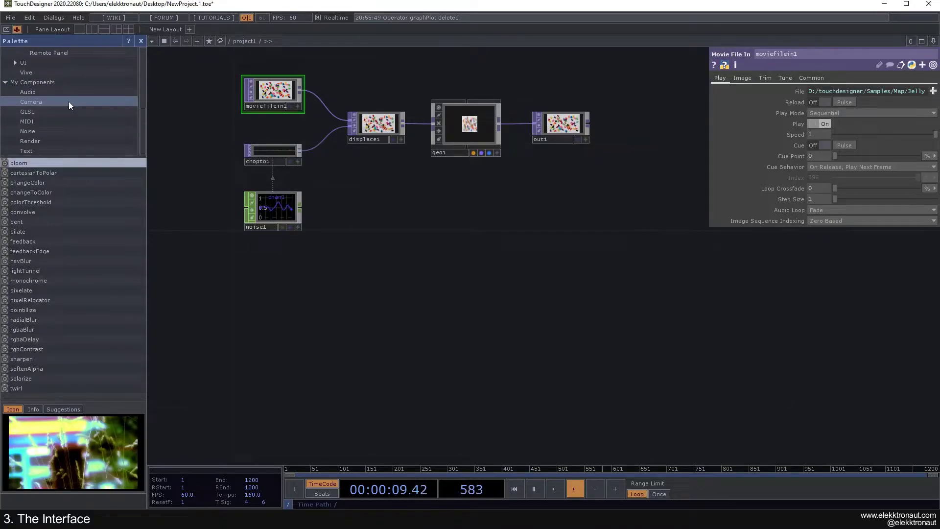
pyautogui.click(36, 81)
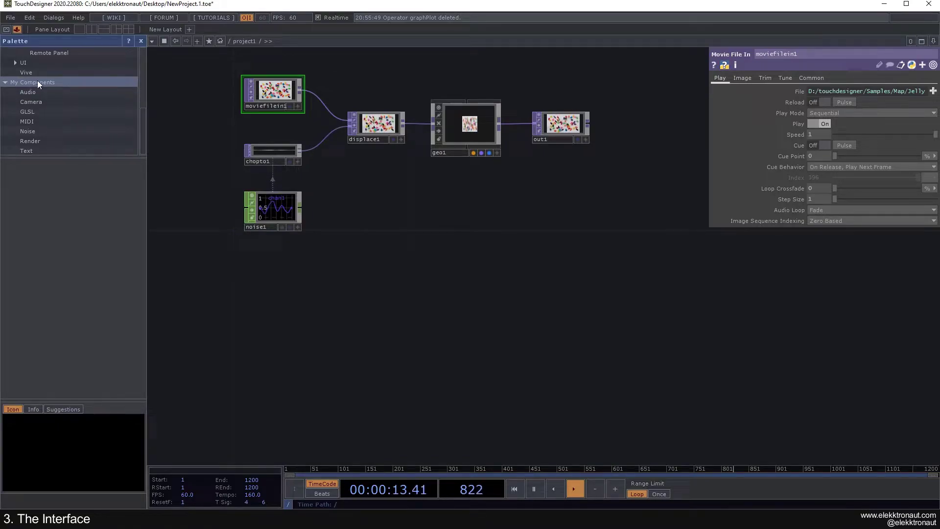
pyautogui.moveTo(322, 176); pyautogui.dragTo(356, 218)
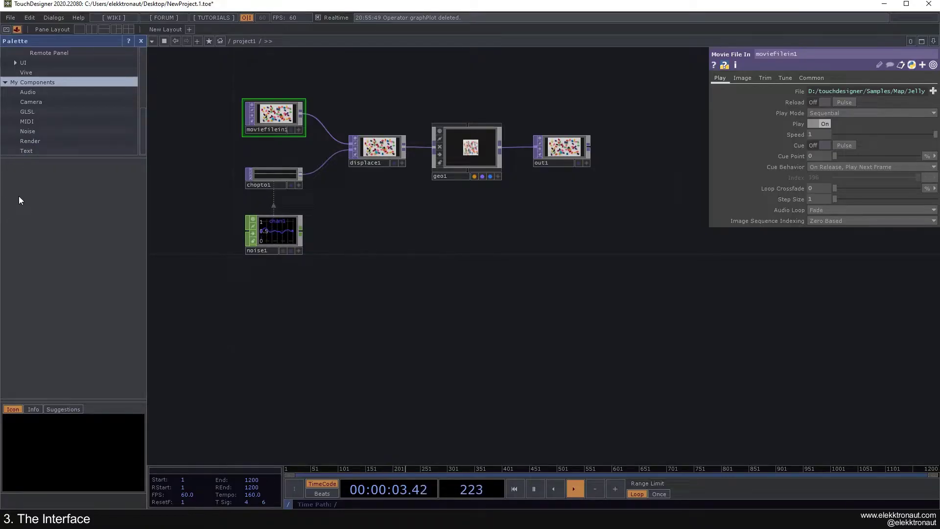
pyautogui.click(141, 41)
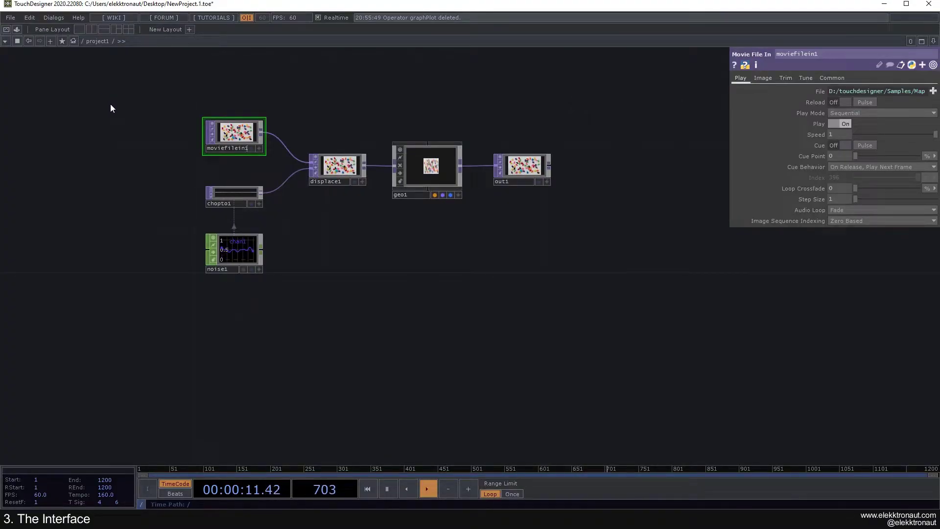
# Apply the layout preset with two side-by-side panes and close the second pane
pyautogui.moveTo(111, 108); pyautogui.dragTo(149, 151)
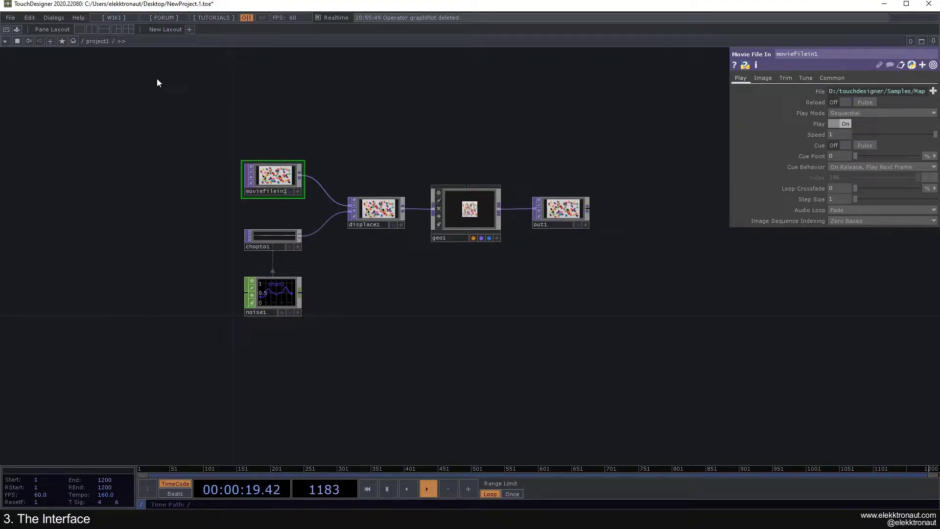
pyautogui.moveTo(145, 90); pyautogui.dragTo(107, 93)
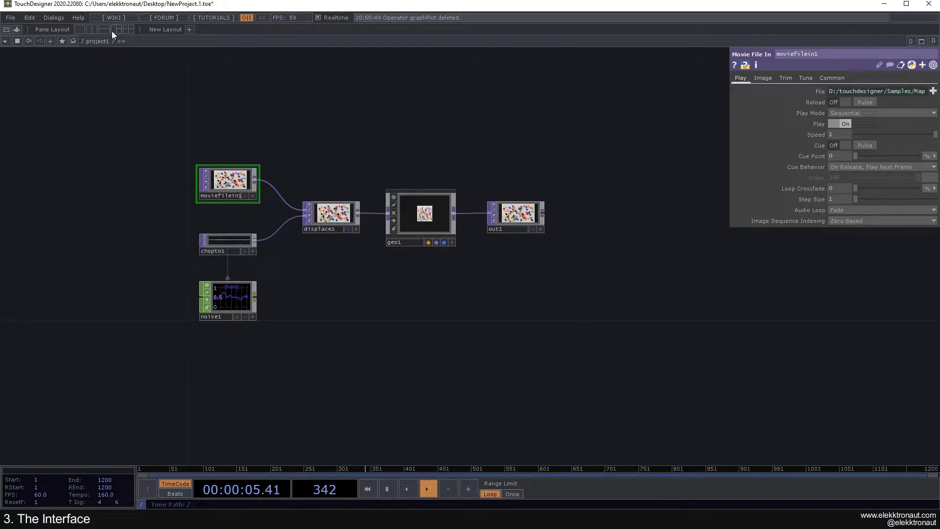
pyautogui.click(91, 30)
pyautogui.moveTo(169, 96); pyautogui.dragTo(79, 146)
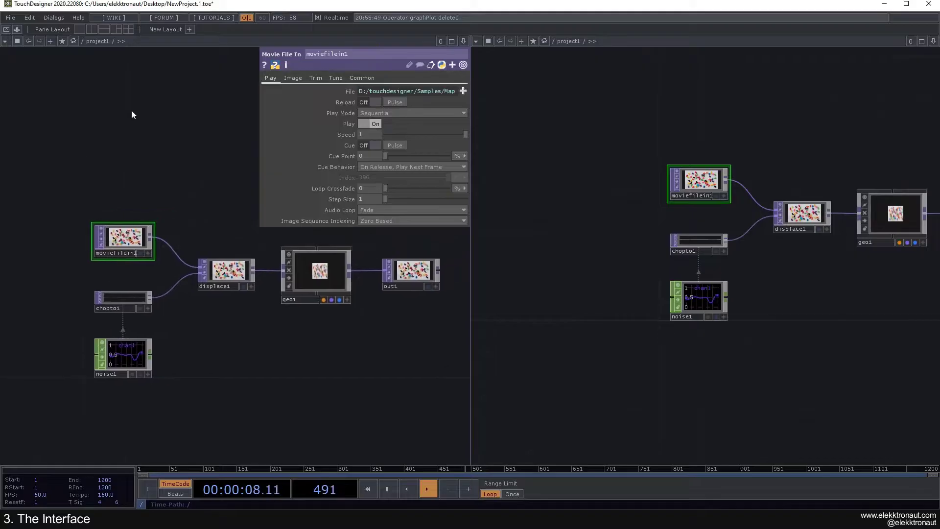
pyautogui.click(933, 43)
pyautogui.click(872, 116)
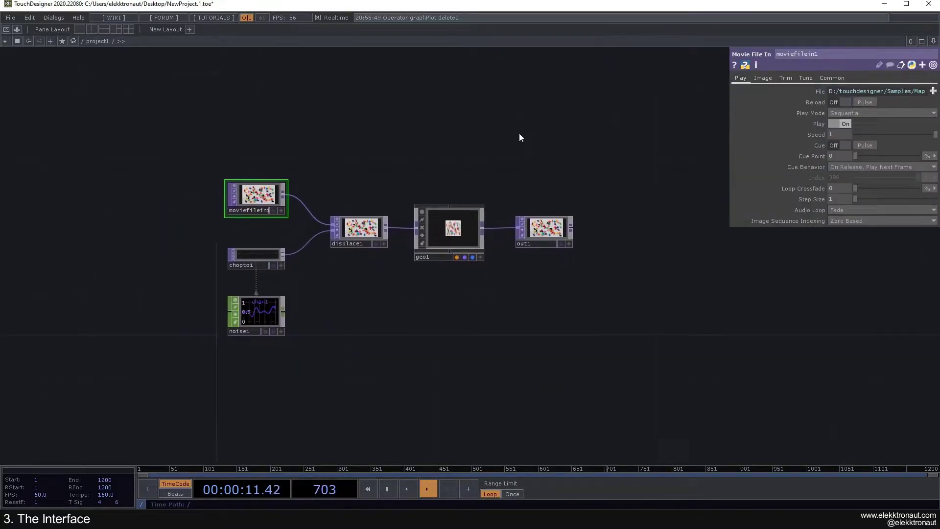
# Split the network pane left/right using the pane options
pyautogui.click(933, 42)
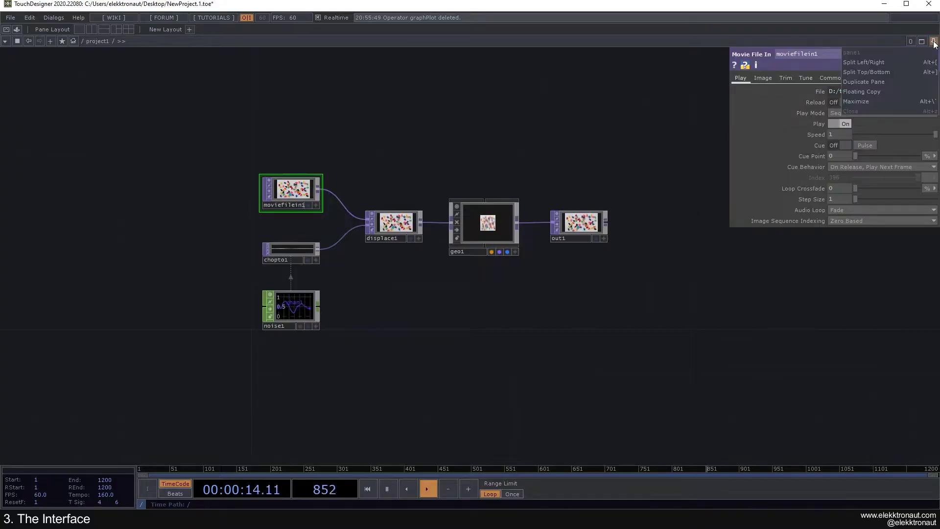
pyautogui.click(870, 64)
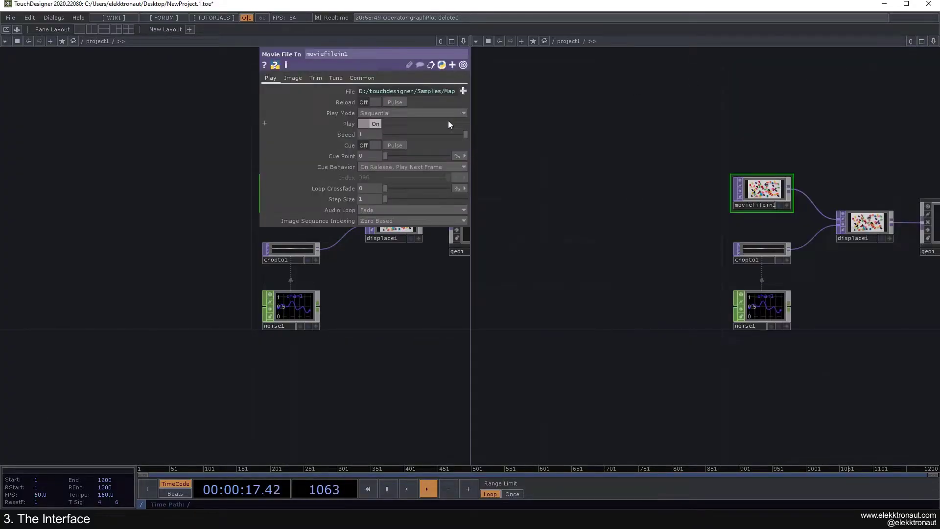
pyautogui.moveTo(173, 151); pyautogui.dragTo(72, 187)
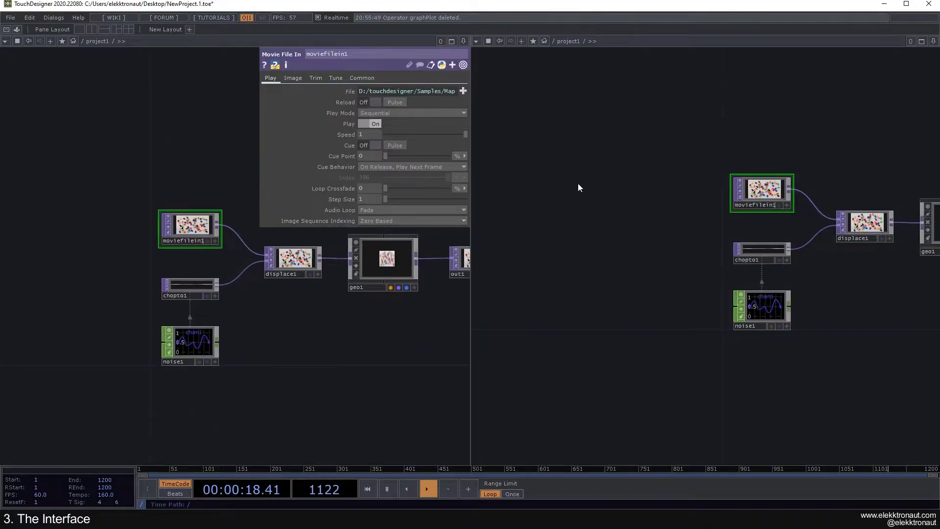
# Split the second pane top/bottom and frame the operator chain in all three panes
pyautogui.click(933, 42)
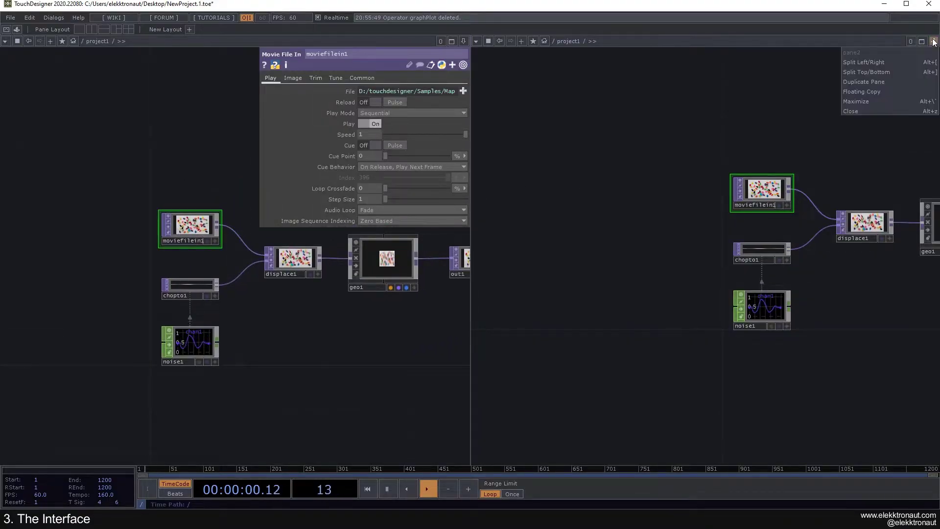
pyautogui.click(881, 71)
pyautogui.press('h')
pyautogui.moveTo(285, 391); pyautogui.dragTo(165, 411)
pyautogui.moveTo(687, 163); pyautogui.dragTo(661, 195)
pyautogui.moveTo(741, 125); pyautogui.dragTo(538, 196)
pyautogui.scroll(-3, 716, 189)
pyautogui.moveTo(631, 197); pyautogui.dragTo(641, 182)
pyautogui.moveTo(282, 350)
pyautogui.mouseDown()
pyautogui.moveTo(295, 352)
pyautogui.moveTo(289, 336)
pyautogui.mouseUp()
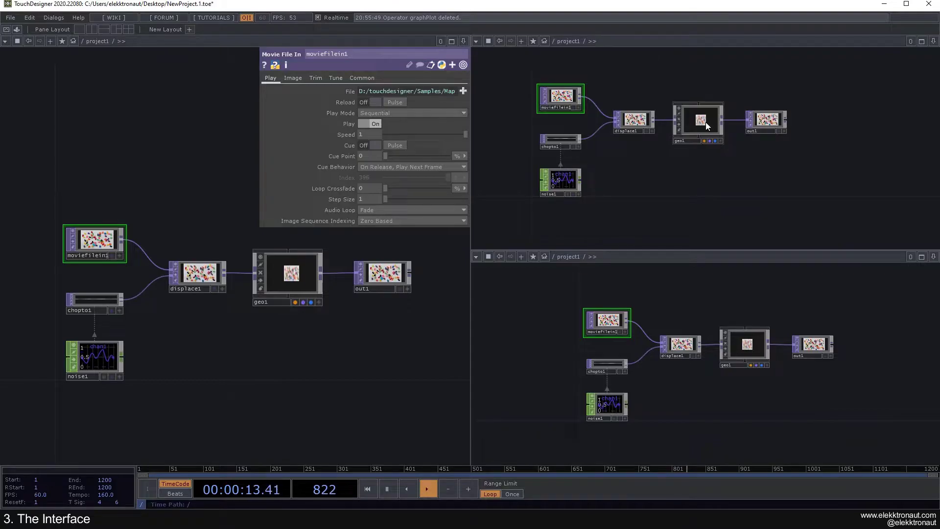
pyautogui.moveTo(666, 167); pyautogui.dragTo(637, 182)
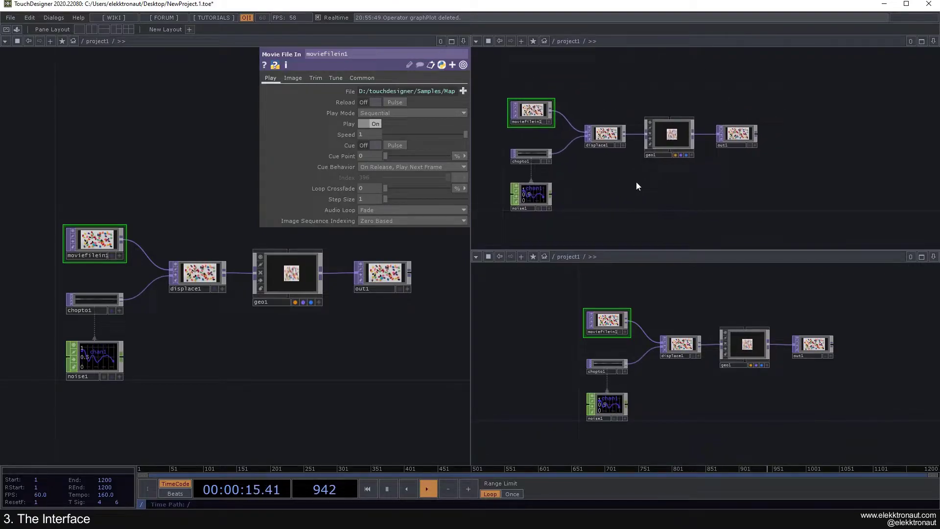
# Show the inside of geo1 in the upper pane and the project's root level in the lower pane
pyautogui.doubleClick(669, 139)
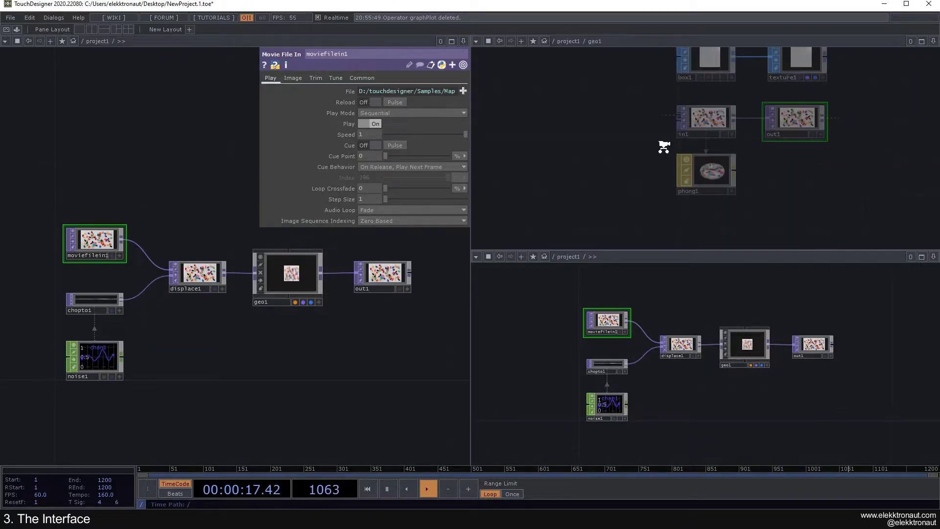
pyautogui.scroll(-5, 680, 366)
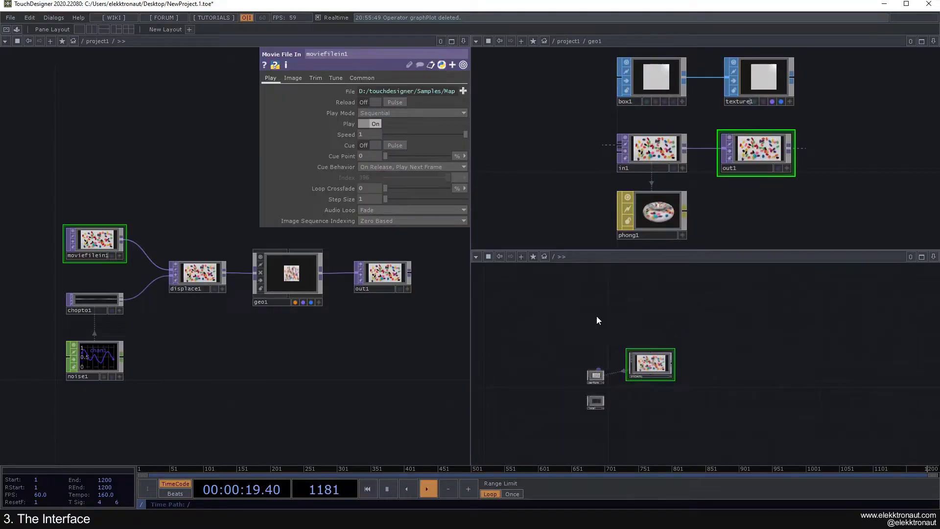
pyautogui.scroll(-3, 725, 201)
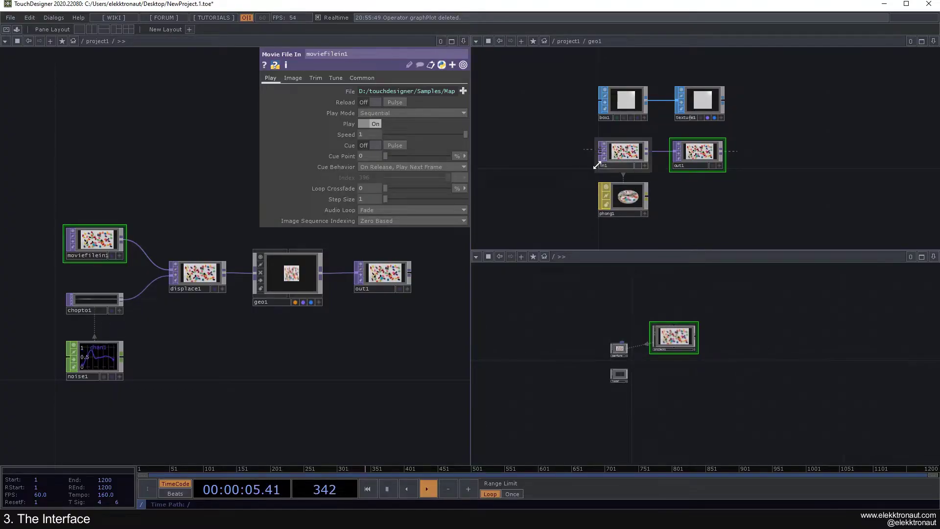
pyautogui.moveTo(418, 330)
pyautogui.mouseDown()
pyautogui.moveTo(403, 336)
pyautogui.moveTo(413, 346)
pyautogui.mouseUp()
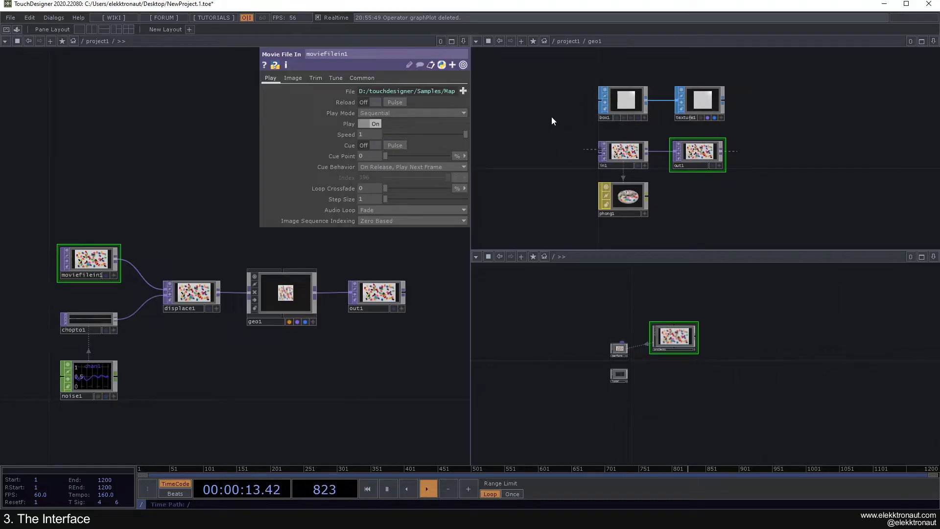
# Try the Panel view in the geo1 pane, and switch it to the Geometry Viewer with the textured box seen at an angle
pyautogui.click(476, 41)
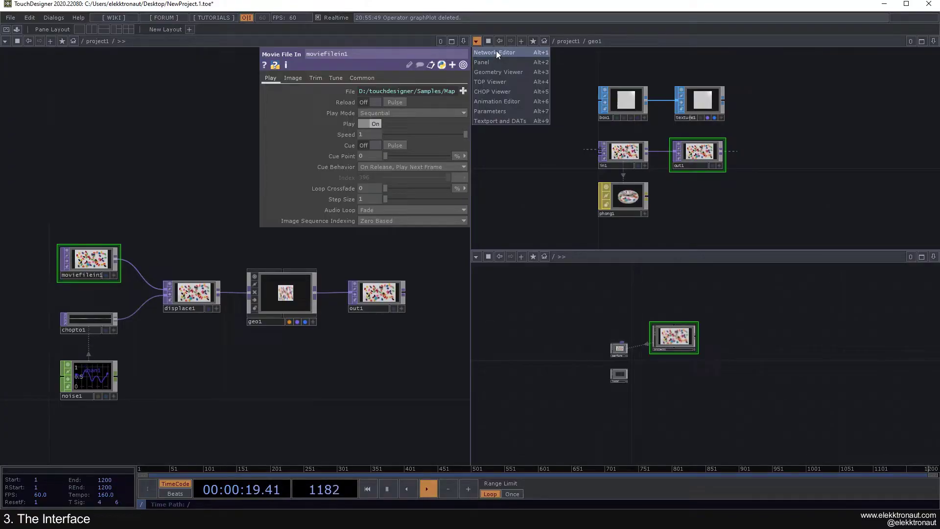
pyautogui.click(494, 63)
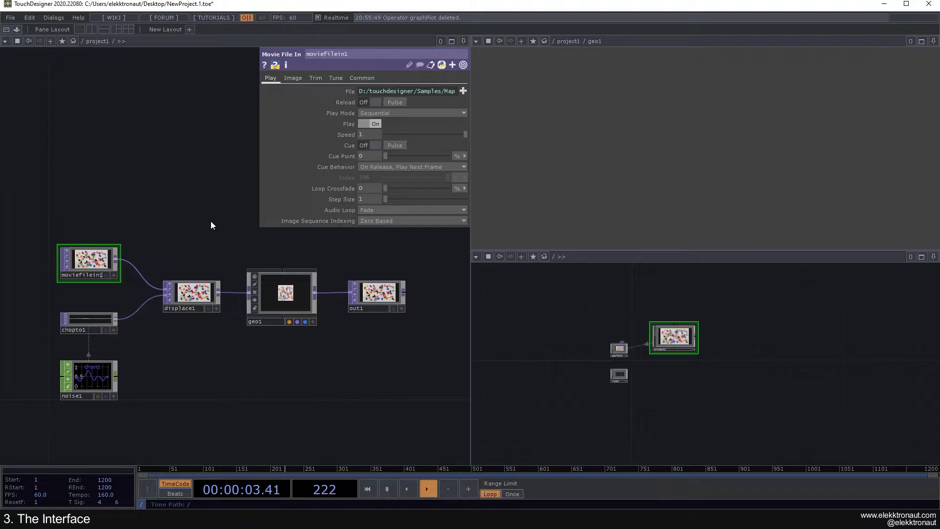
pyautogui.click(475, 41)
pyautogui.click(494, 70)
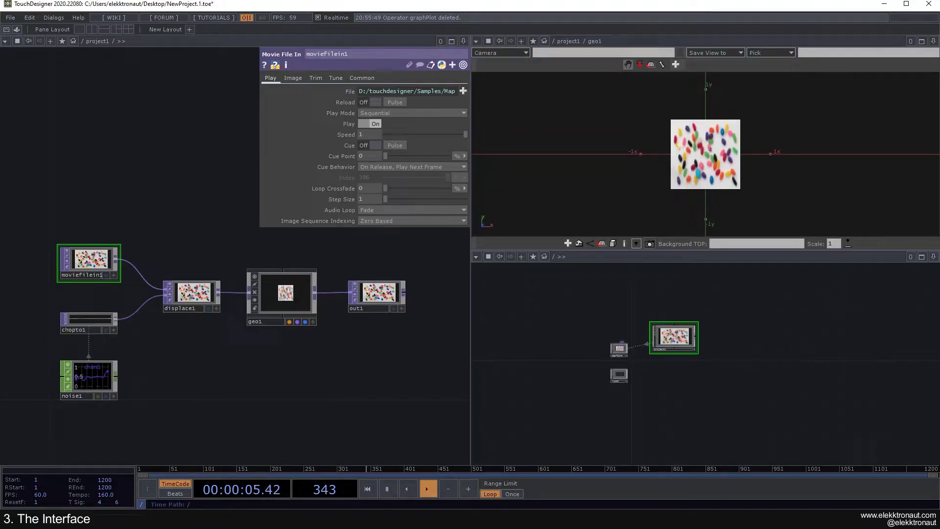
pyautogui.moveTo(678, 146); pyautogui.dragTo(603, 176)
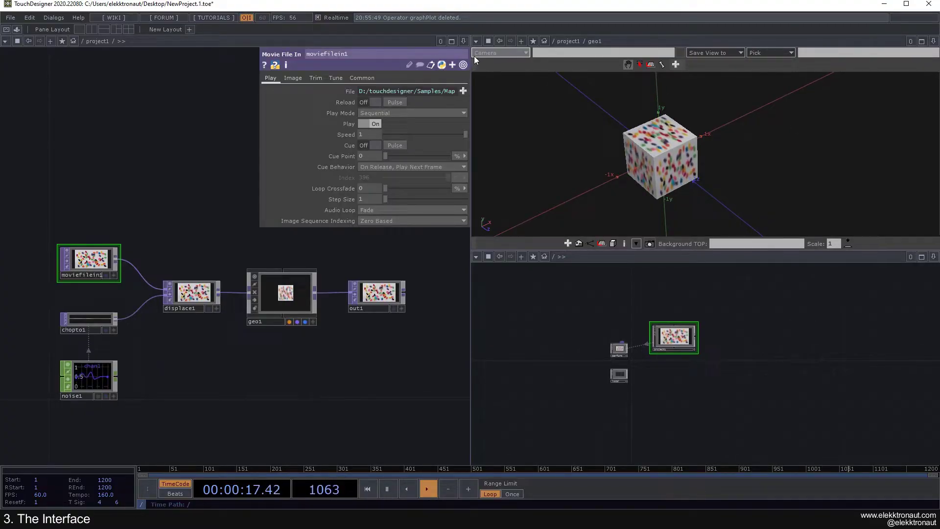
# Show the Animation Editor in the geo1 pane and switch the pane back to the Geometry Viewer
pyautogui.click(477, 41)
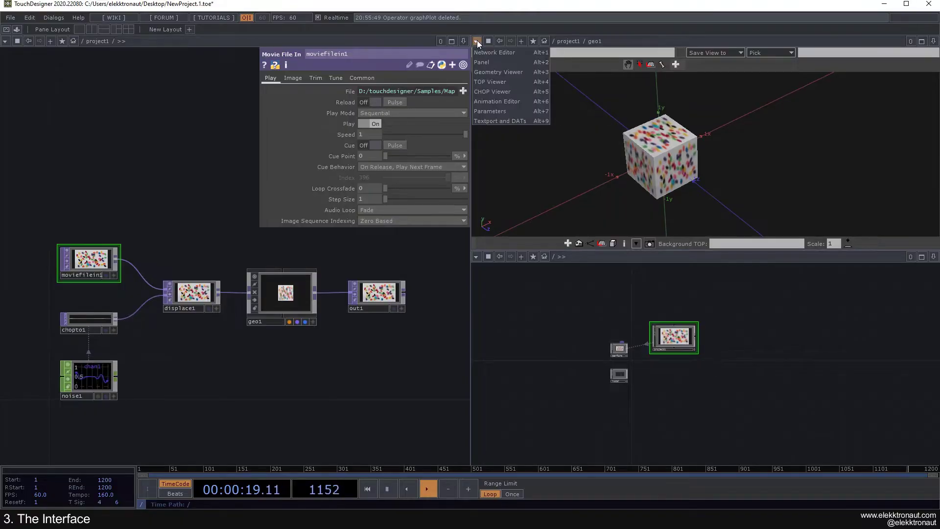
pyautogui.click(518, 101)
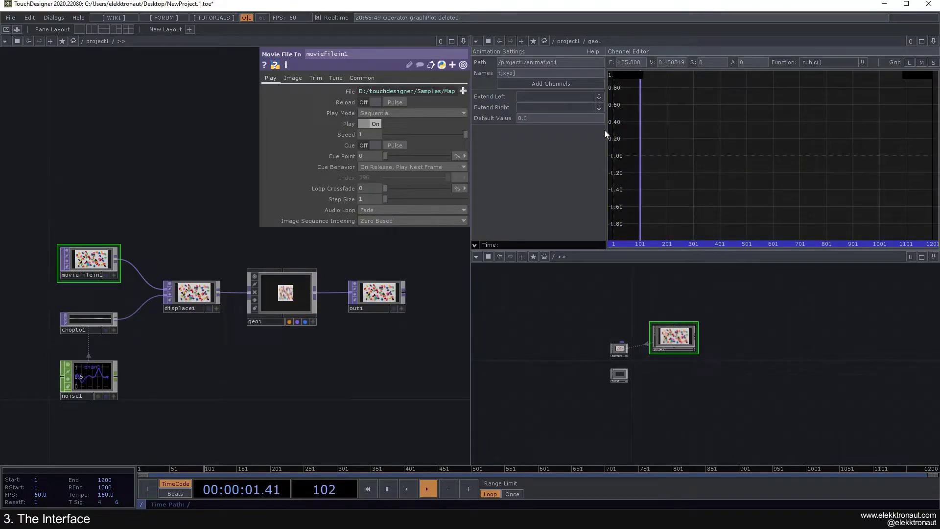
pyautogui.moveTo(296, 349); pyautogui.dragTo(290, 330)
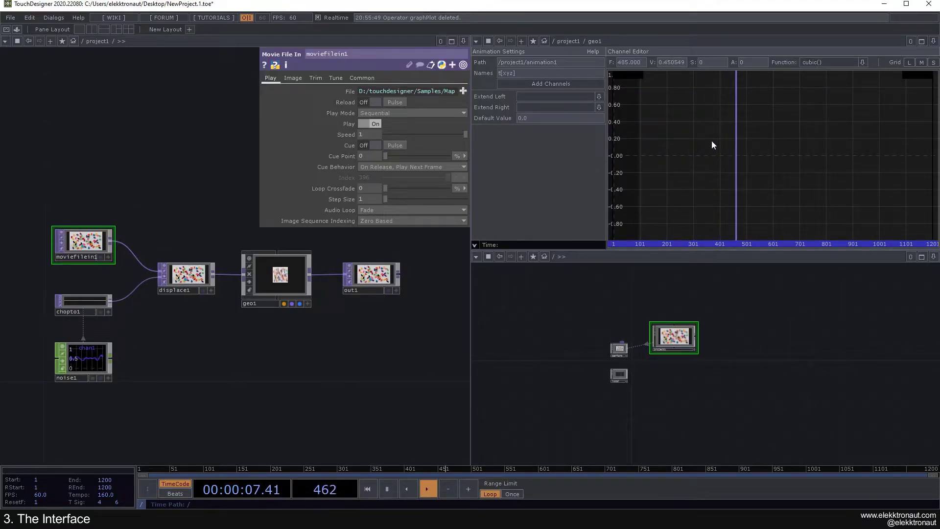
pyautogui.click(476, 41)
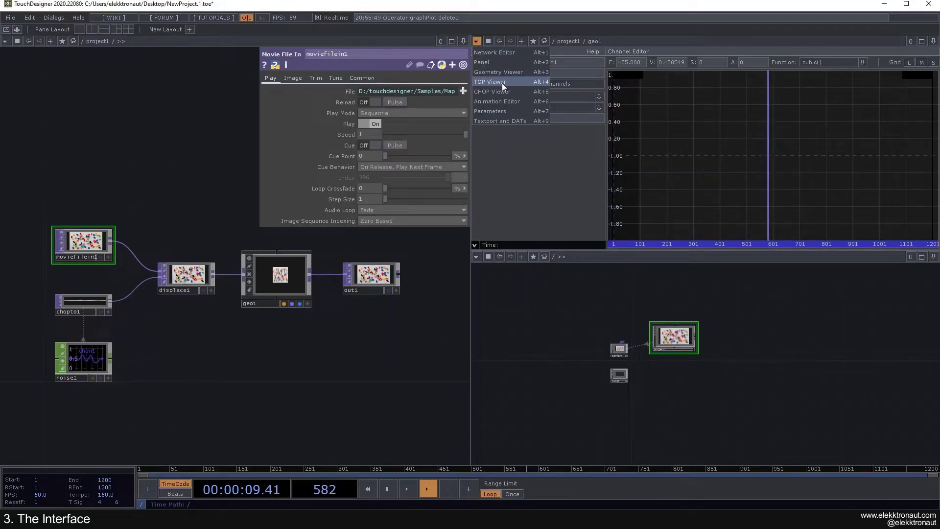
pyautogui.click(477, 42)
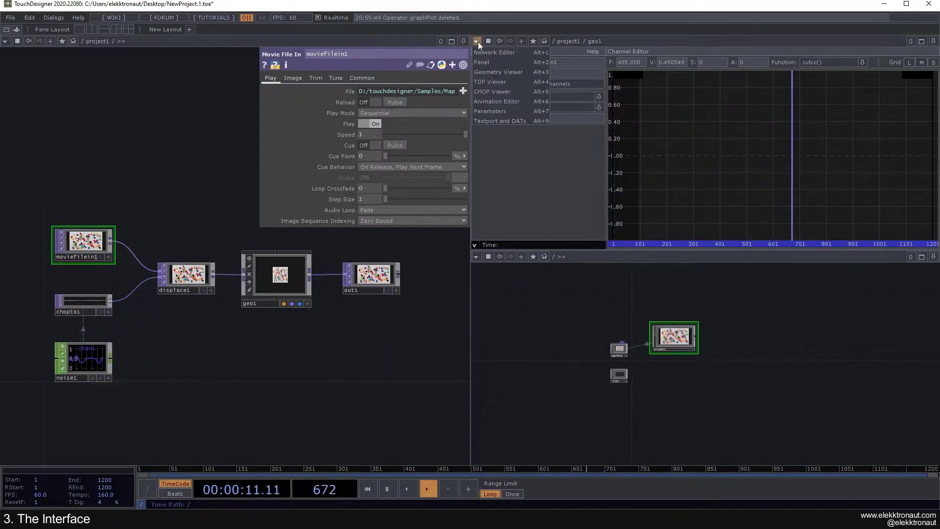
pyautogui.click(493, 72)
# Switch the lower root-level pane to Textport and DATs
pyautogui.click(477, 257)
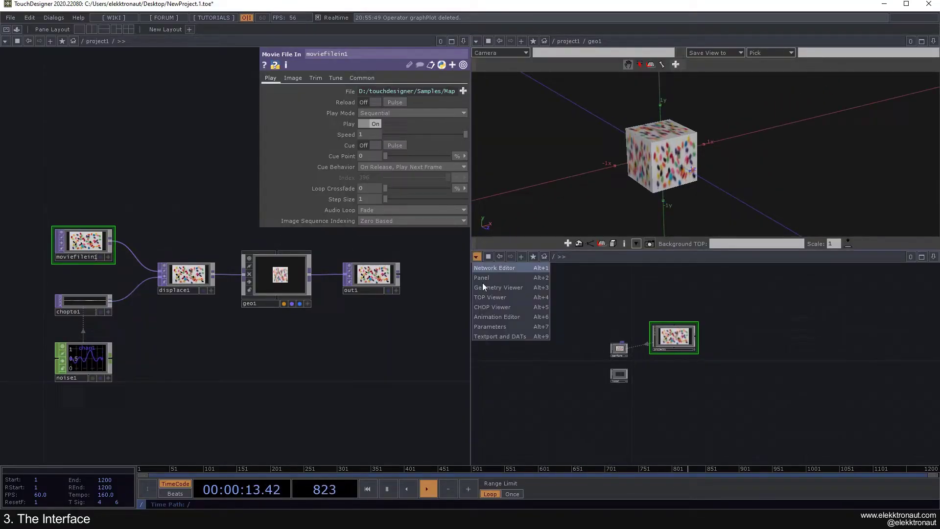
pyautogui.click(499, 336)
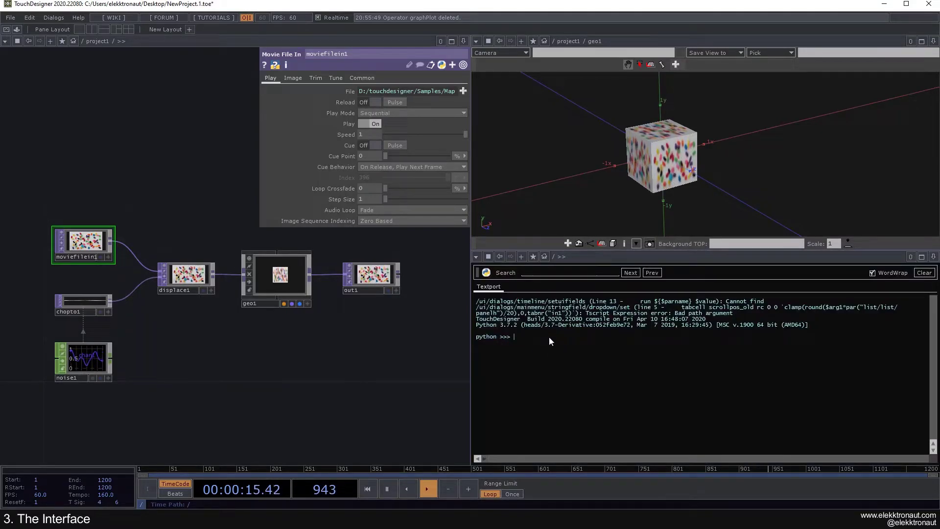
pyautogui.moveTo(329, 376)
pyautogui.mouseDown()
pyautogui.moveTo(346, 359)
pyautogui.moveTo(341, 368)
pyautogui.mouseUp()
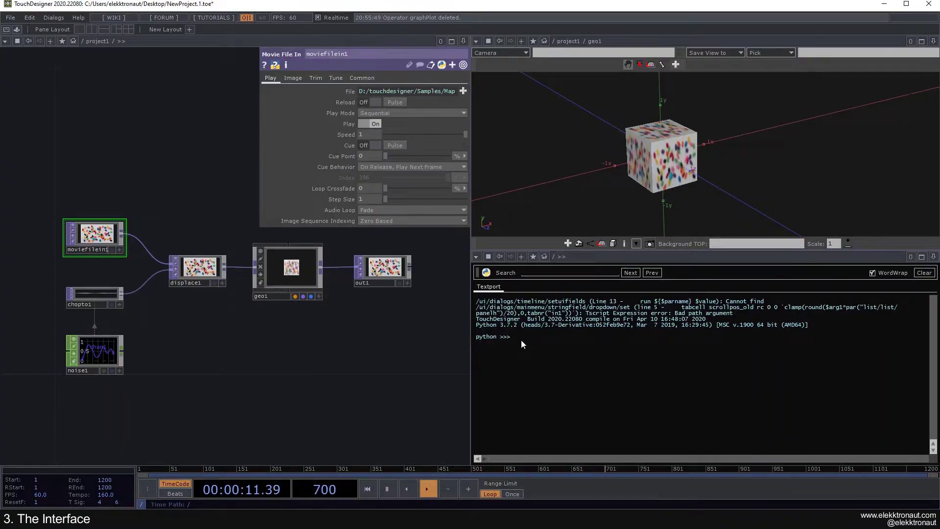
# Close the Textport pane and the geo1 Geometry Viewer pane, keeping only the project1 network pane
pyautogui.click(931, 258)
pyautogui.click(859, 325)
pyautogui.click(934, 41)
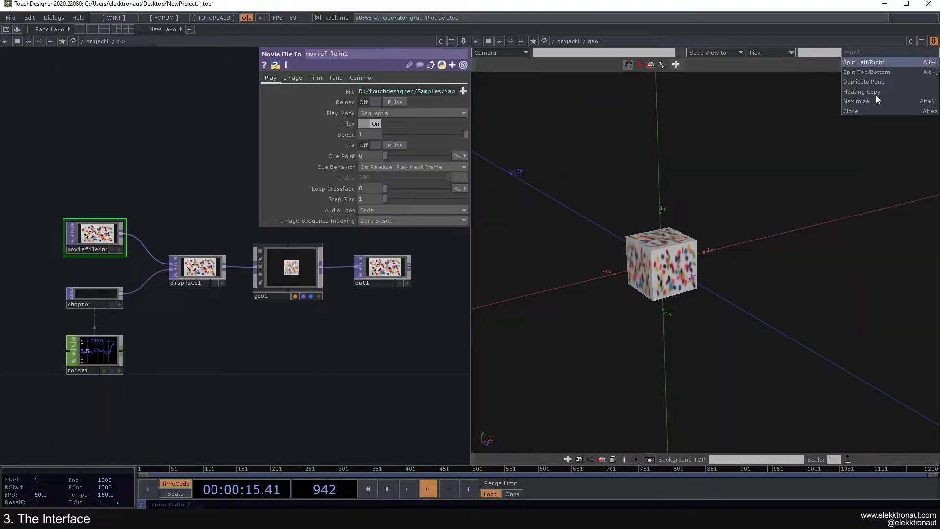
pyautogui.click(854, 110)
pyautogui.press('h')
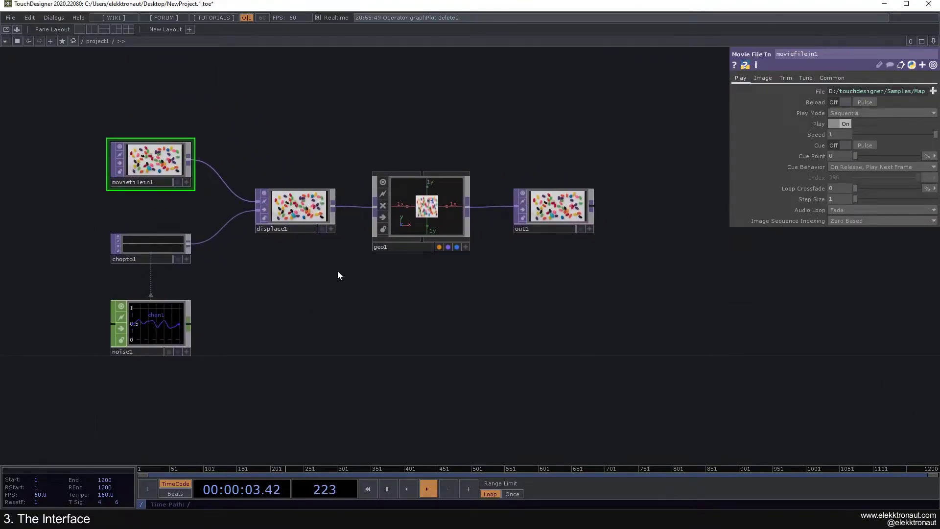
# Select geo1 and moviefilein1 in turn to show each operator's parameters
pyautogui.click(436, 202)
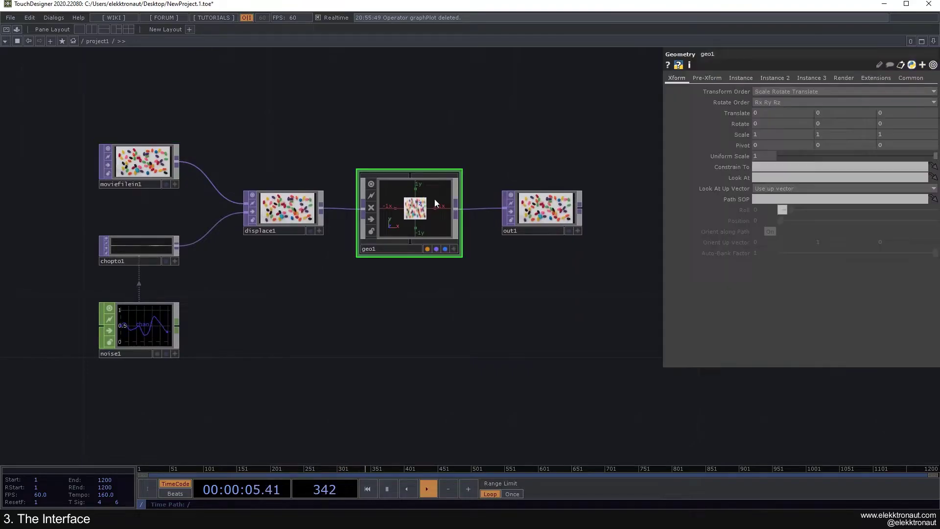
pyautogui.scroll(2, 398, 185)
pyautogui.scroll(-4, 421, 188)
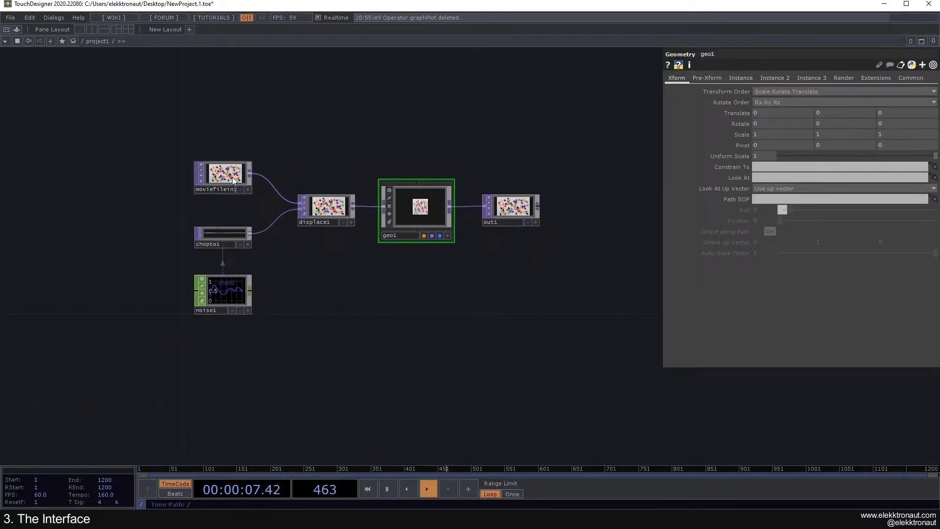
pyautogui.click(233, 181)
pyautogui.click(407, 214)
pyautogui.click(237, 174)
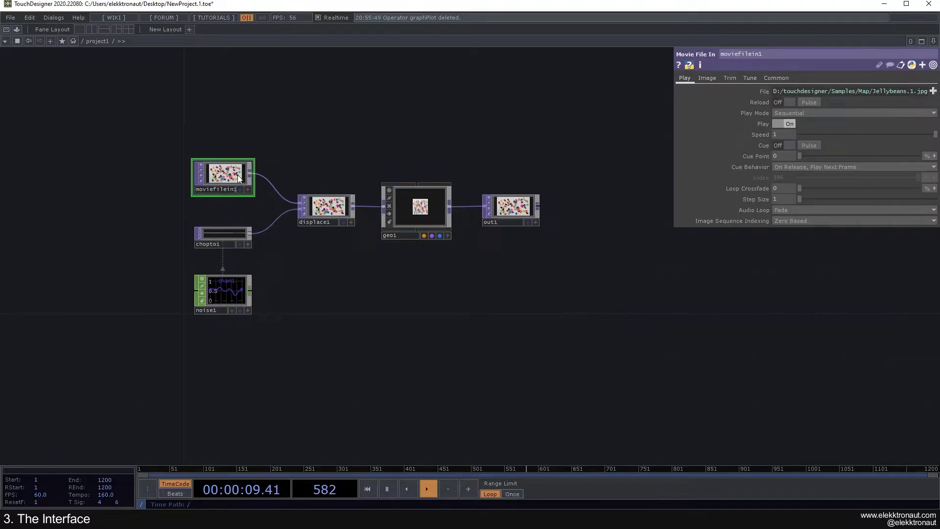
# Enter the geo1 component to show its inner operators, and return to the project1 network
pyautogui.press('i')
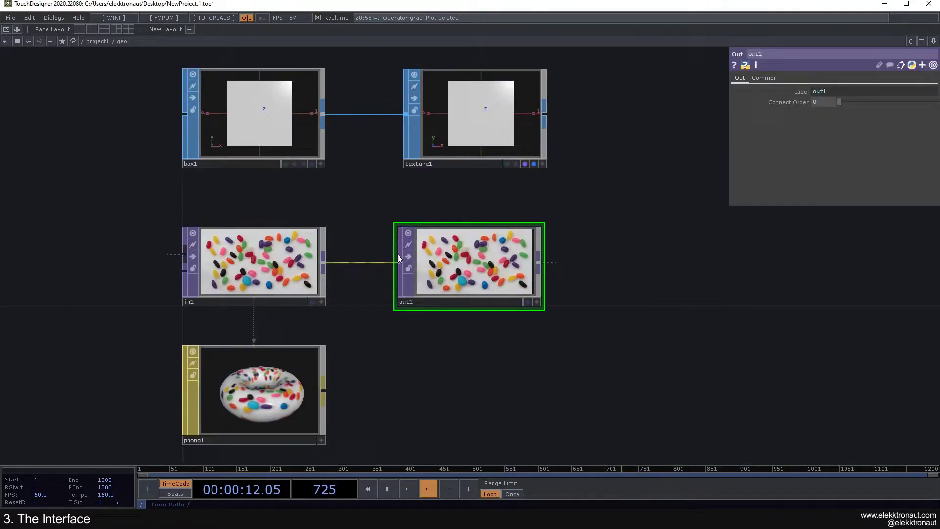
pyautogui.press('u')
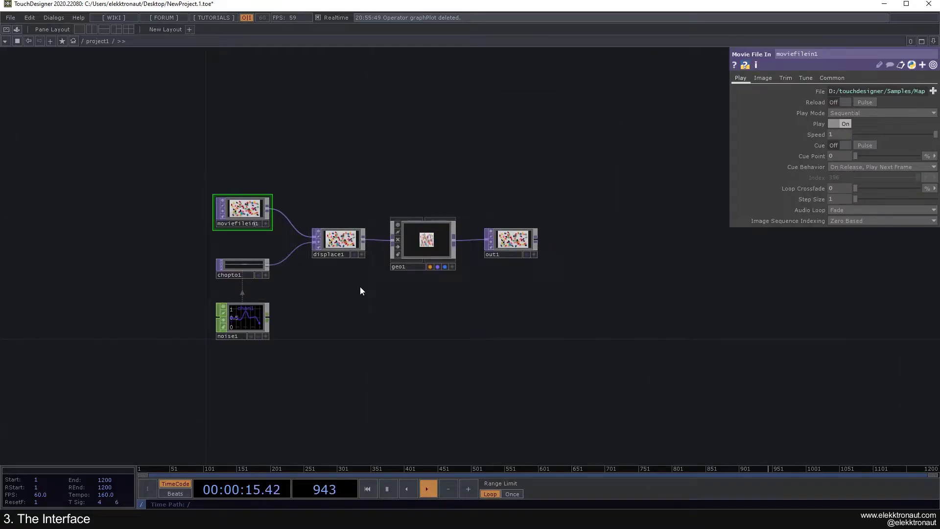
pyautogui.moveTo(361, 291); pyautogui.dragTo(365, 234)
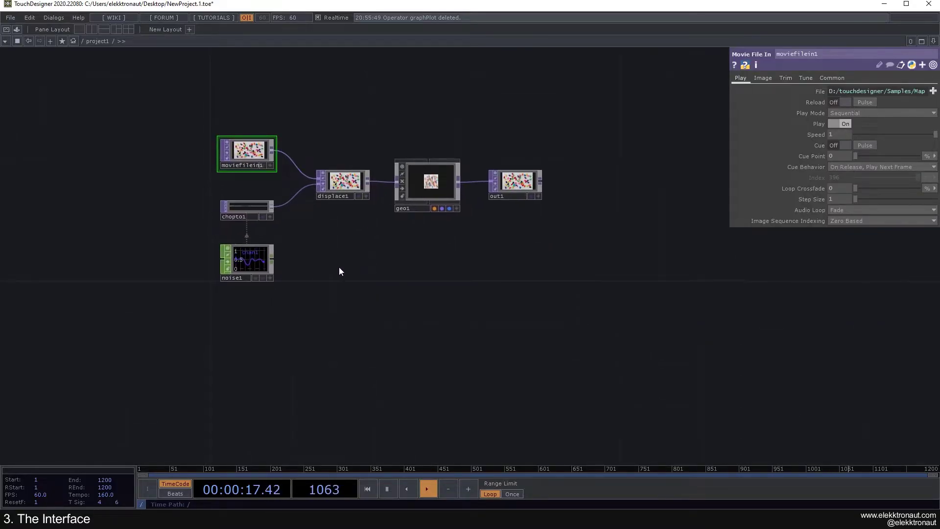
pyautogui.moveTo(401, 258)
pyautogui.mouseDown()
pyautogui.moveTo(300, 317)
pyautogui.moveTo(480, 244)
pyautogui.moveTo(336, 244)
pyautogui.moveTo(415, 249)
pyautogui.moveTo(394, 258)
pyautogui.mouseUp()
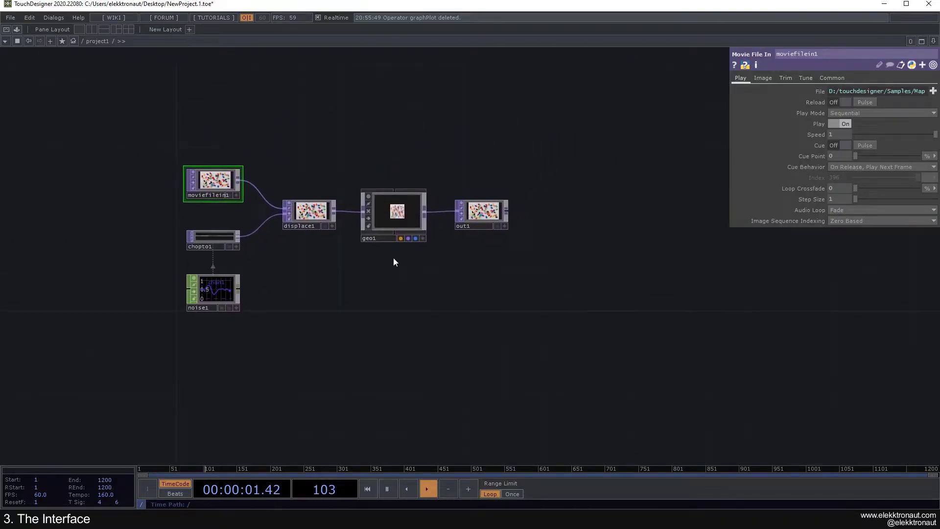
# Zoom into geo1 until its inner network opens, and go back out to project1
pyautogui.scroll(6, 395, 208)
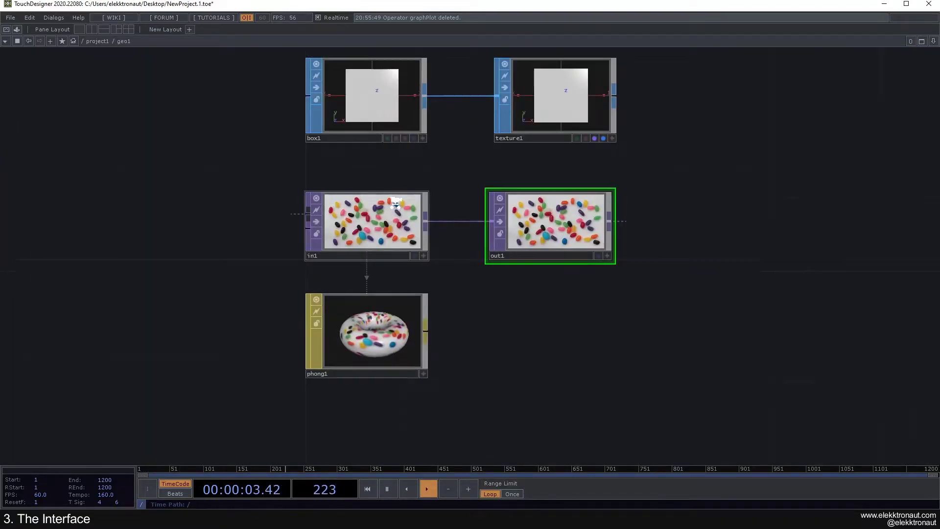
pyautogui.scroll(-8, 392, 337)
pyautogui.press('p')
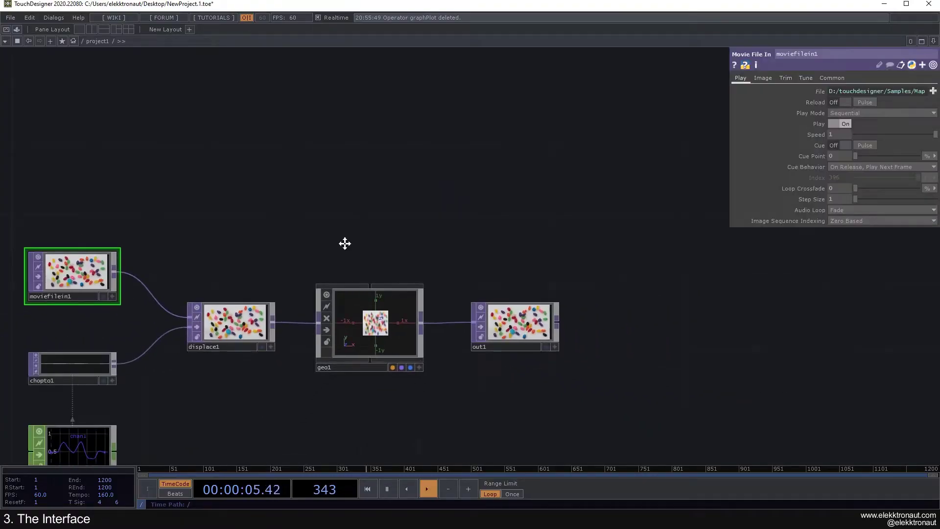
# Zoom out of the project1 network until the project's root level opens
pyautogui.moveTo(344, 243); pyautogui.dragTo(408, 157)
pyautogui.scroll(-5, 277, 355)
pyautogui.moveTo(284, 360); pyautogui.dragTo(328, 306)
pyautogui.scroll(-2, 342, 308)
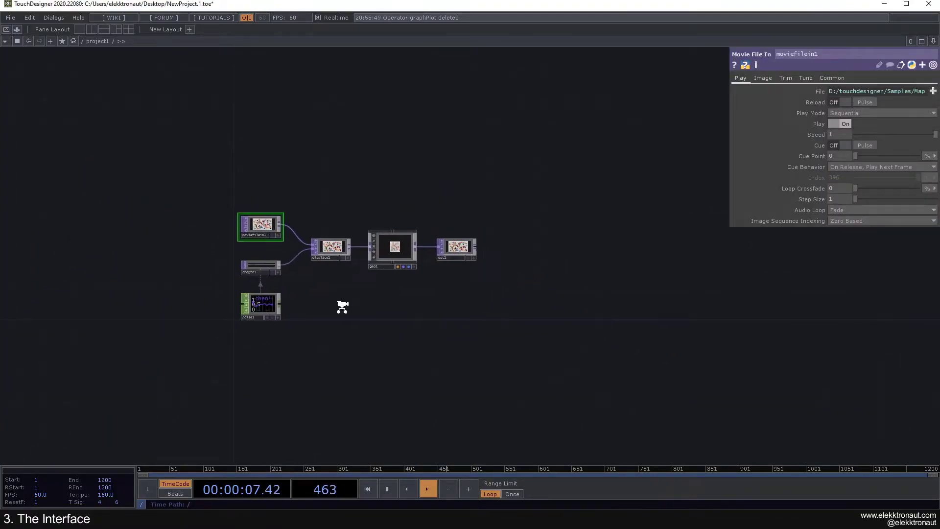
pyautogui.scroll(-8, 342, 307)
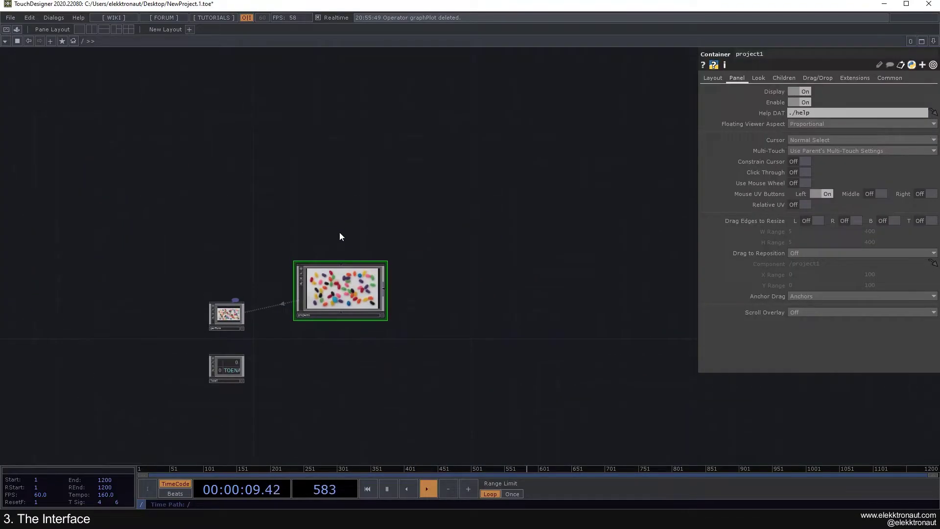
pyautogui.scroll(3, 323, 211)
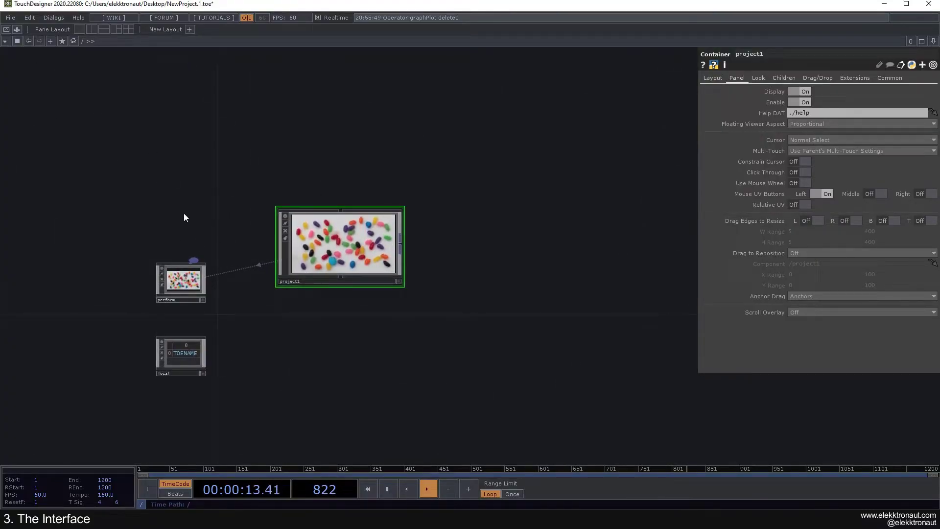
pyautogui.moveTo(190, 172); pyautogui.dragTo(175, 136)
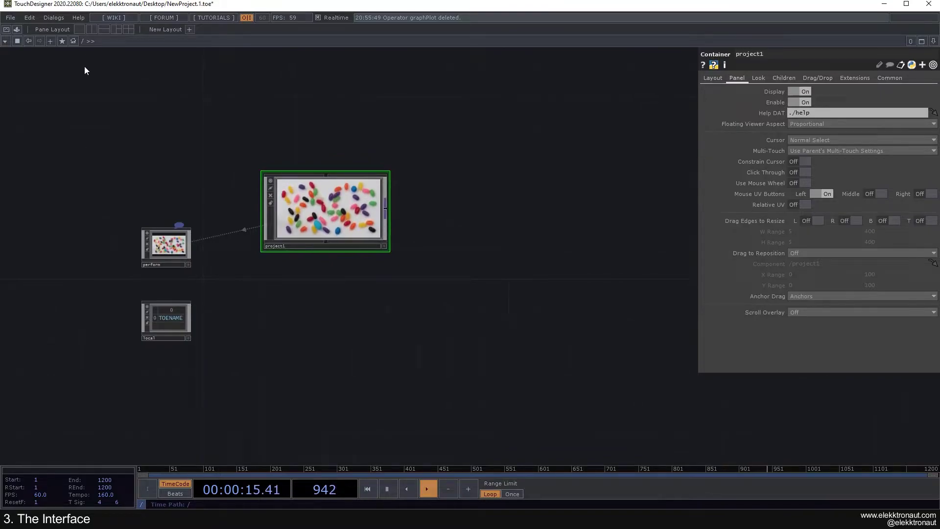
# Examine the root level with its perform, local and project1 components and the root entry of the network path
pyautogui.scroll(-2, 139, 186)
pyautogui.scroll(3, 137, 185)
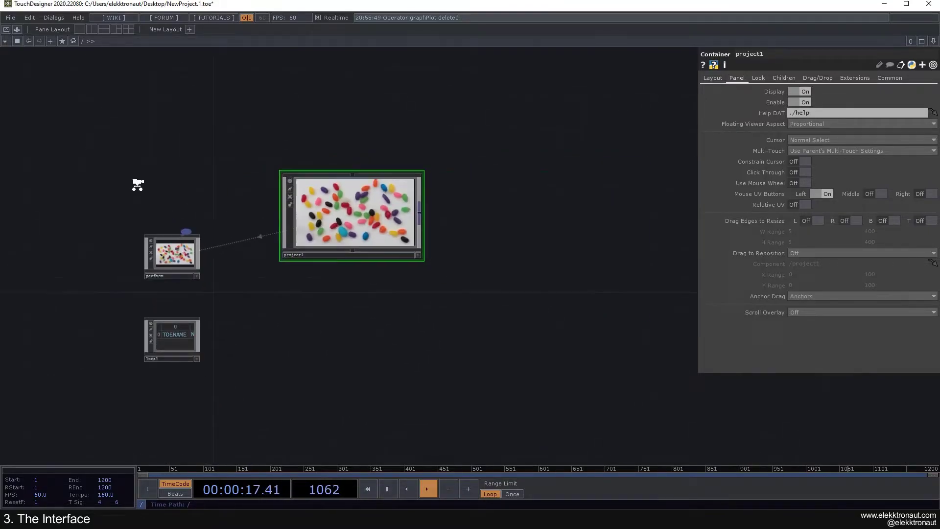
pyautogui.scroll(-2, 137, 185)
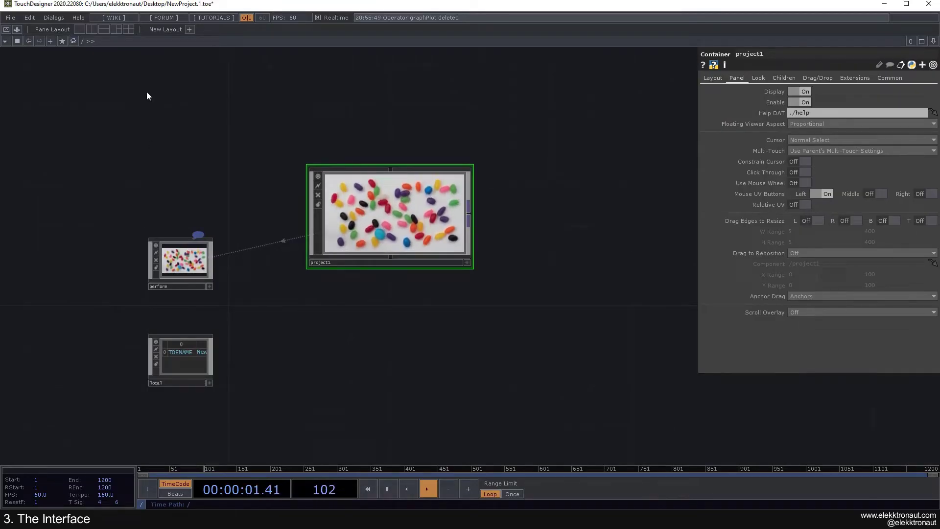
pyautogui.scroll(8, 387, 205)
pyautogui.click(83, 41)
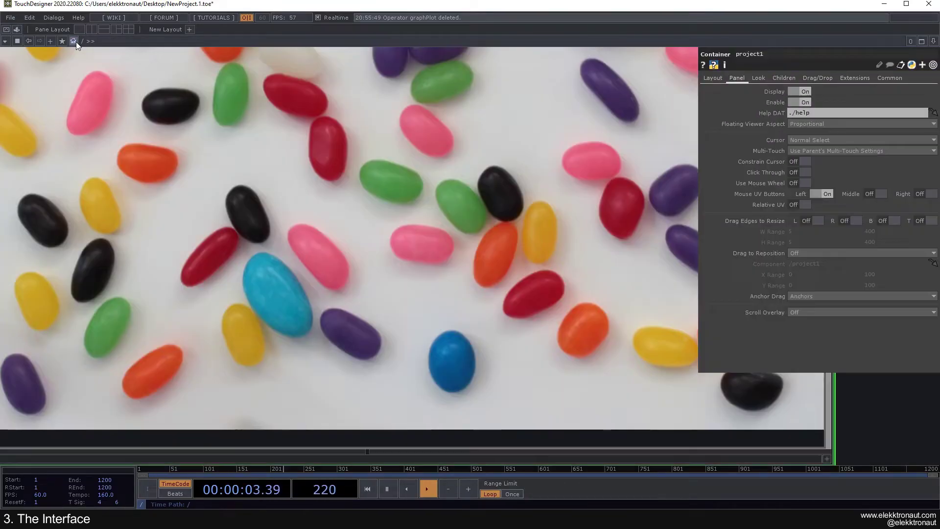
pyautogui.scroll(-10, 212, 186)
pyautogui.moveTo(191, 196); pyautogui.dragTo(264, 200)
pyautogui.scroll(3, 266, 201)
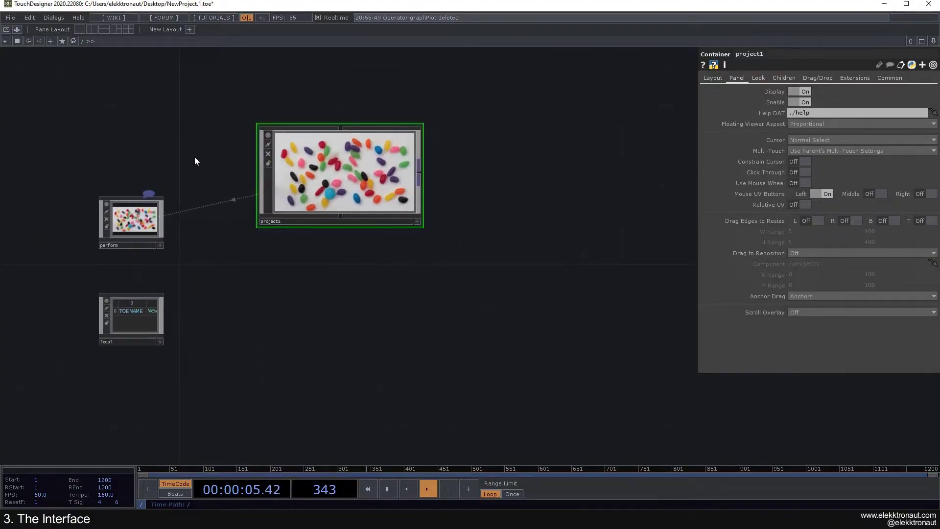
# Move the local component slightly closer to perform, and point out the project1 container
pyautogui.moveTo(137, 325); pyautogui.dragTo(137, 315)
pyautogui.moveTo(98, 166); pyautogui.dragTo(162, 323)
pyautogui.click(325, 184)
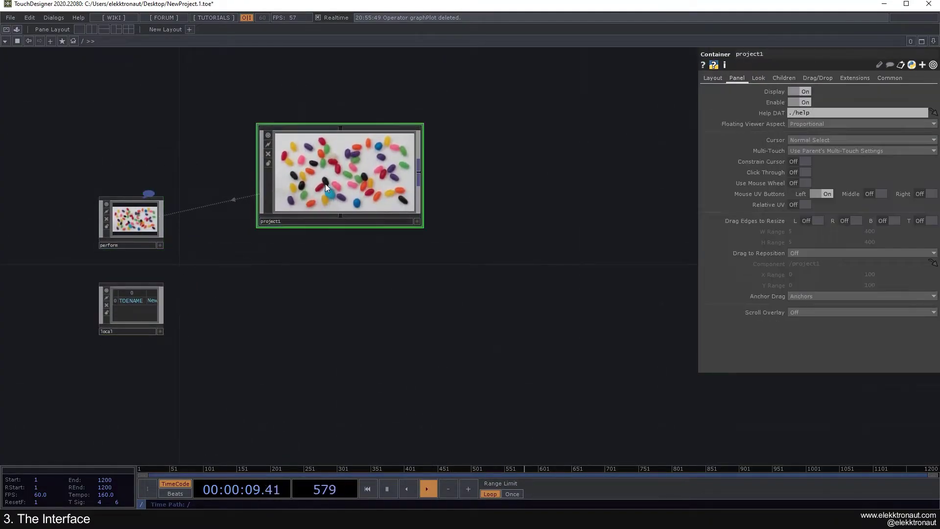
# Zoom into the project1 container at the root level until its network opens
pyautogui.moveTo(194, 155); pyautogui.dragTo(123, 180)
pyautogui.scroll(3, 124, 179)
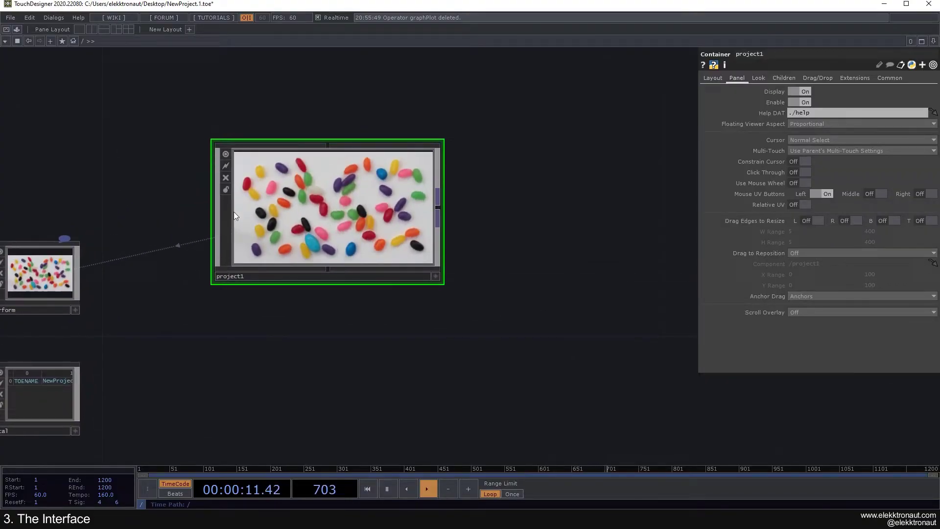
pyautogui.moveTo(311, 231); pyautogui.dragTo(278, 245)
pyautogui.scroll(3, 277, 245)
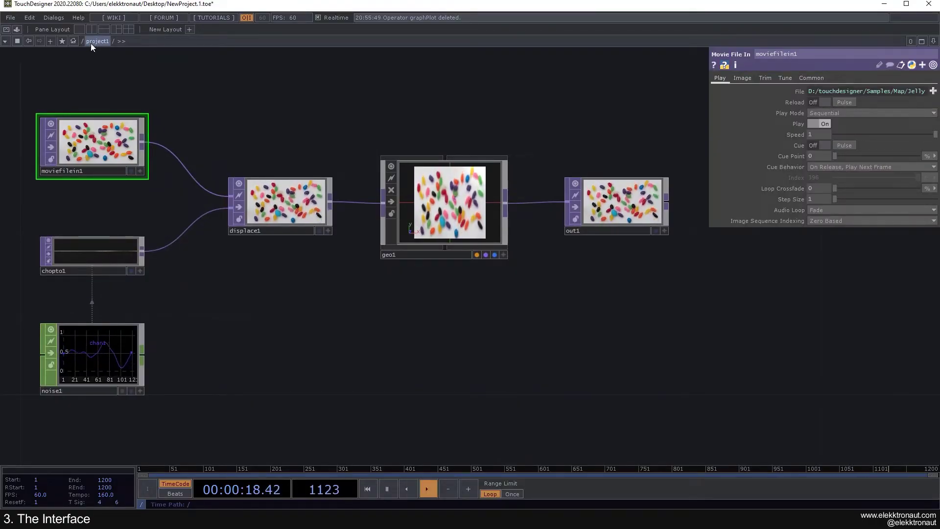
# Enter geo1 from project1, and return to project1 through the network path
pyautogui.moveTo(356, 118); pyautogui.dragTo(290, 117)
pyautogui.click(341, 196)
pyautogui.scroll(5, 330, 250)
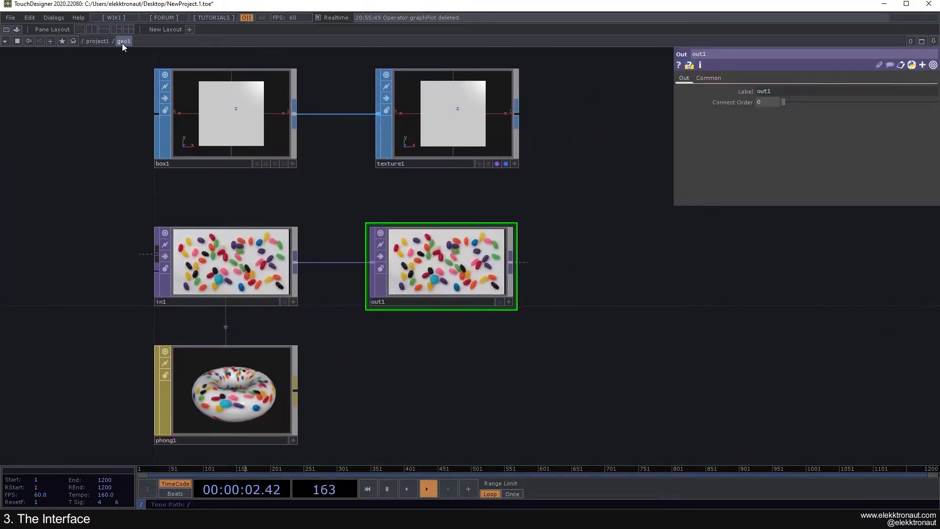
pyautogui.click(97, 42)
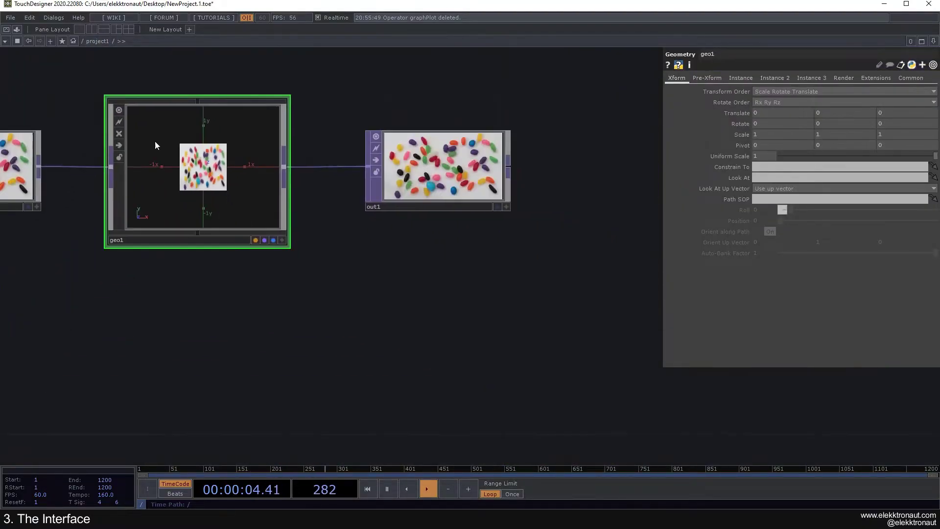
pyautogui.scroll(3, 238, 133)
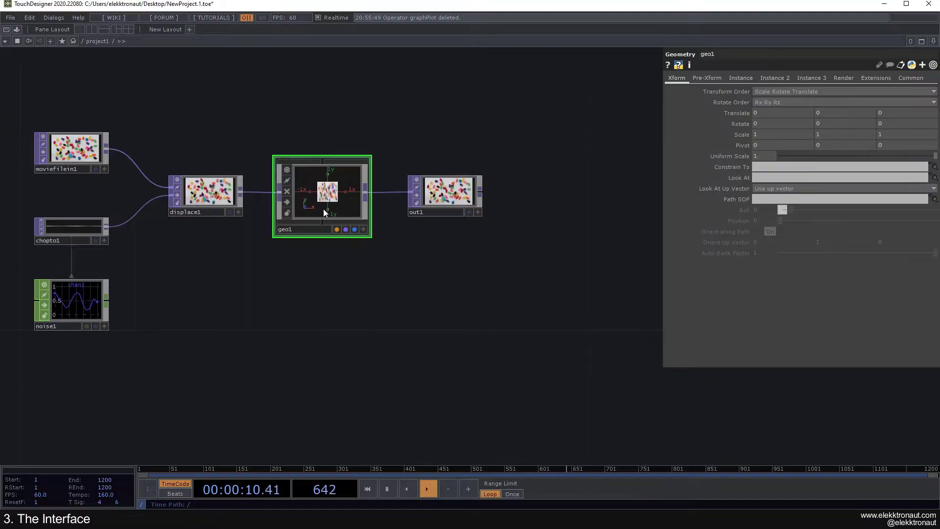
# Go up to the root level and back into the project1 network
pyautogui.press('u')
pyautogui.scroll(-10, 323, 209)
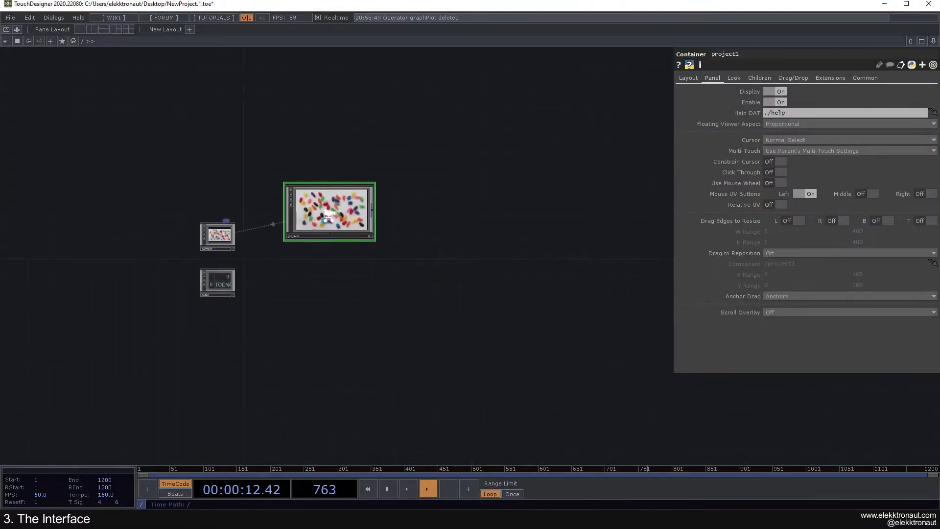
pyautogui.scroll(3, 327, 214)
pyautogui.scroll(5, 327, 214)
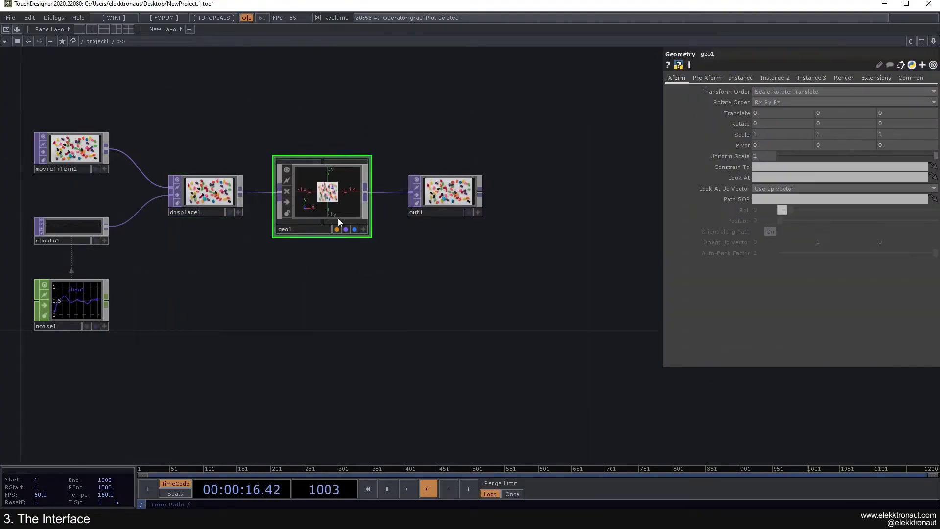
pyautogui.moveTo(340, 270); pyautogui.dragTo(432, 266)
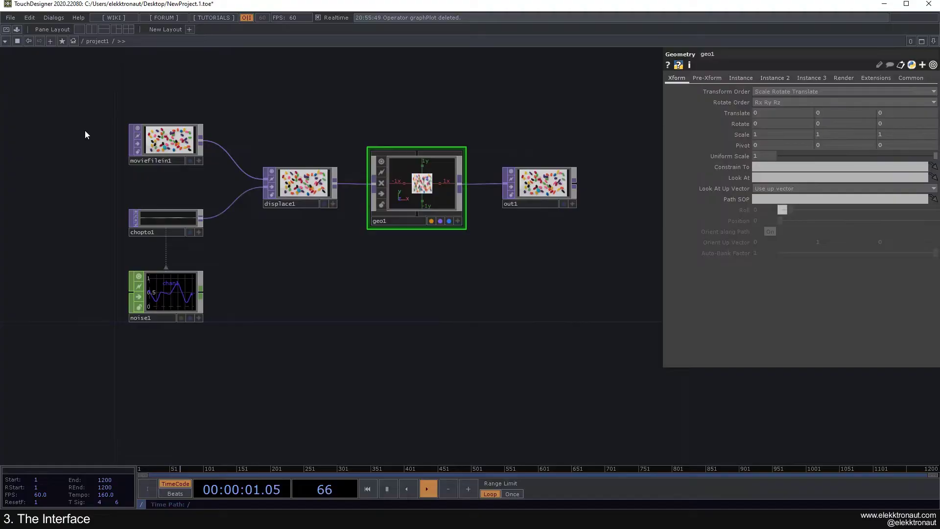
pyautogui.moveTo(110, 86); pyautogui.dragTo(79, 94)
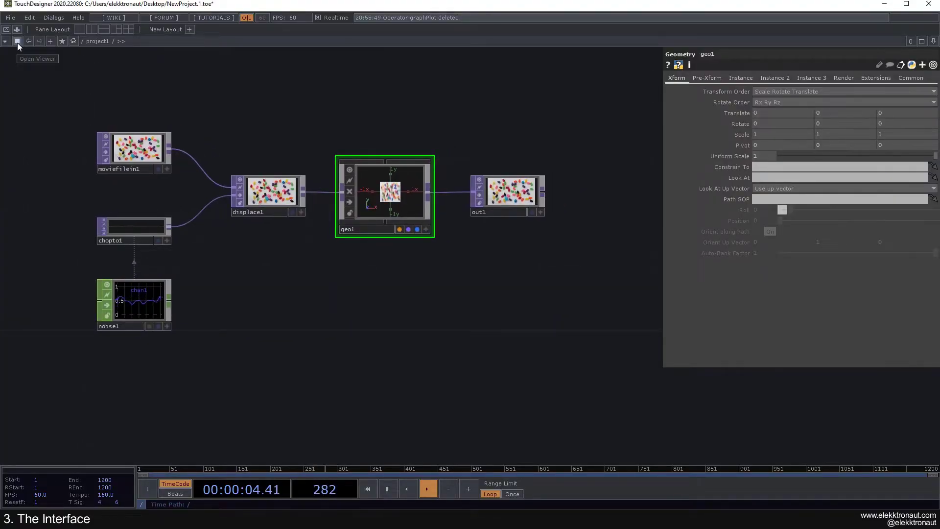
# Open a floating viewer of project1 and move it so the moviefilein1 end of the network is uncovered
pyautogui.click(17, 42)
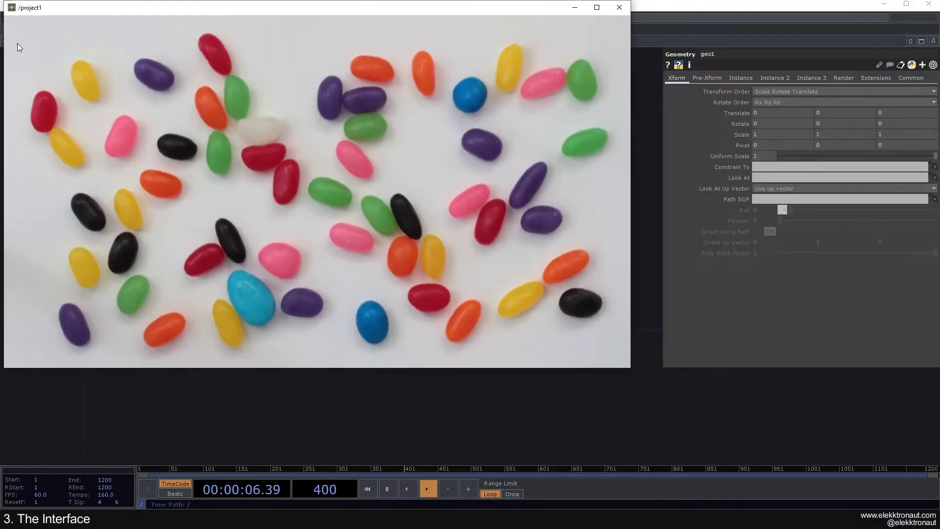
pyautogui.moveTo(87, 11); pyautogui.dragTo(371, 75)
pyautogui.scroll(-5, 142, 119)
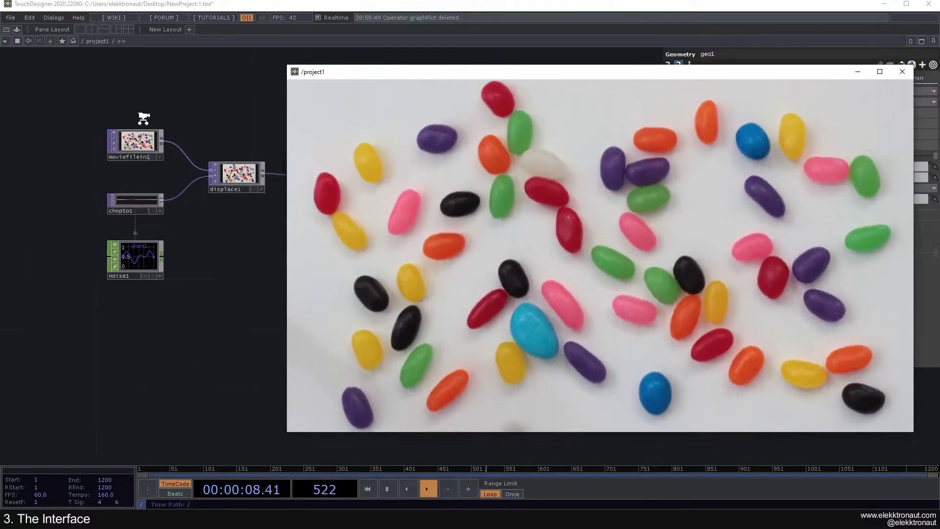
pyautogui.scroll(3, 167, 172)
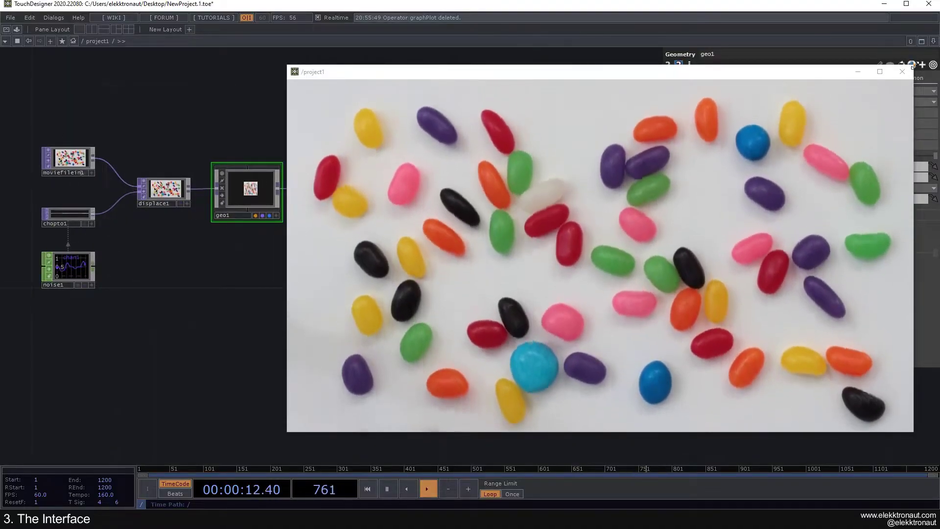
# Shrink the floating project1 viewer and move it clear of the geo1 operator
pyautogui.moveTo(913, 65); pyautogui.dragTo(676, 199)
pyautogui.moveTo(436, 205); pyautogui.dragTo(399, 140)
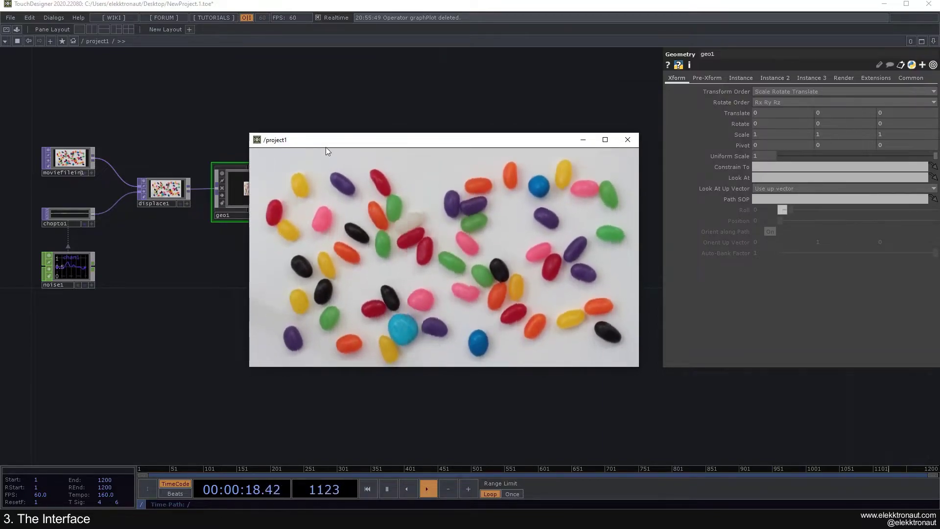
pyautogui.moveTo(277, 142); pyautogui.dragTo(324, 135)
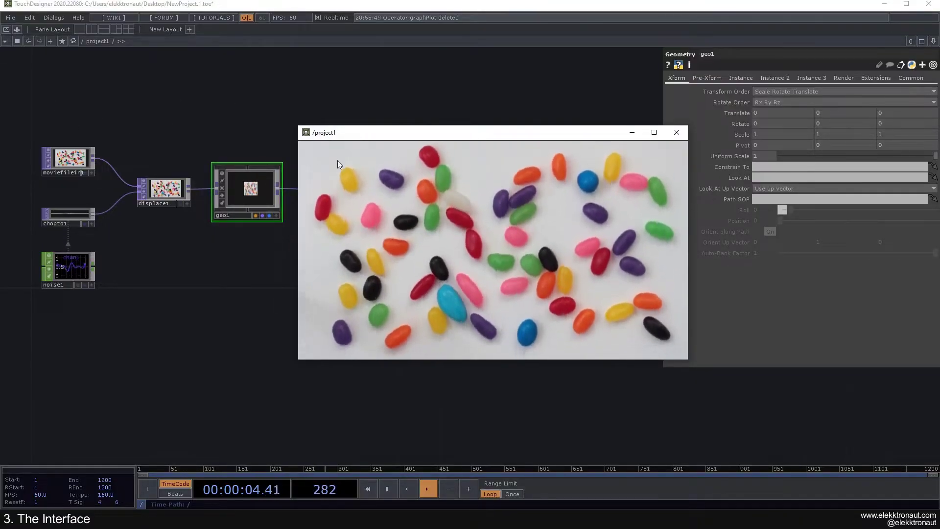
pyautogui.moveTo(357, 134); pyautogui.dragTo(441, 140)
pyautogui.moveTo(253, 148); pyautogui.dragTo(289, 162)
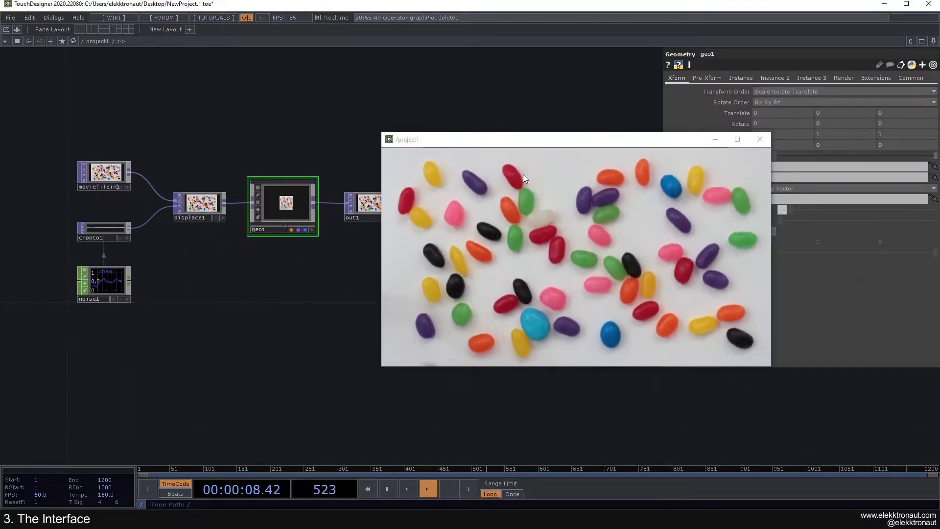
# Move the floating project1 viewer around over the network and close it
pyautogui.moveTo(395, 140); pyautogui.dragTo(456, 189)
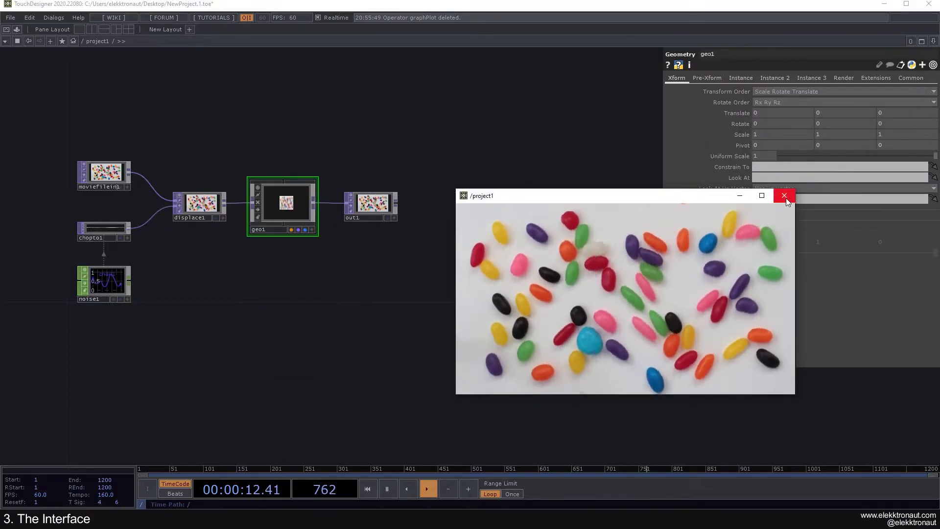
pyautogui.moveTo(696, 201); pyautogui.dragTo(645, 168)
pyautogui.click(728, 165)
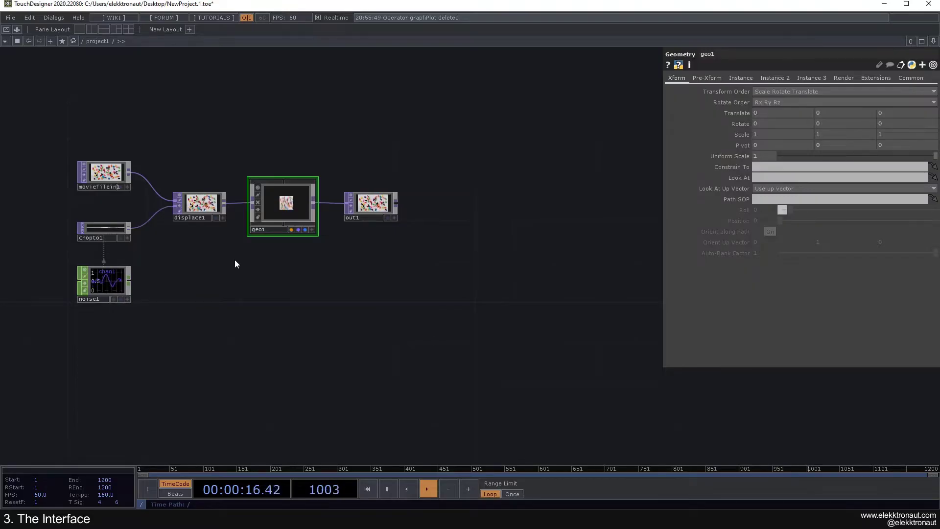
pyautogui.moveTo(235, 262); pyautogui.dragTo(263, 271)
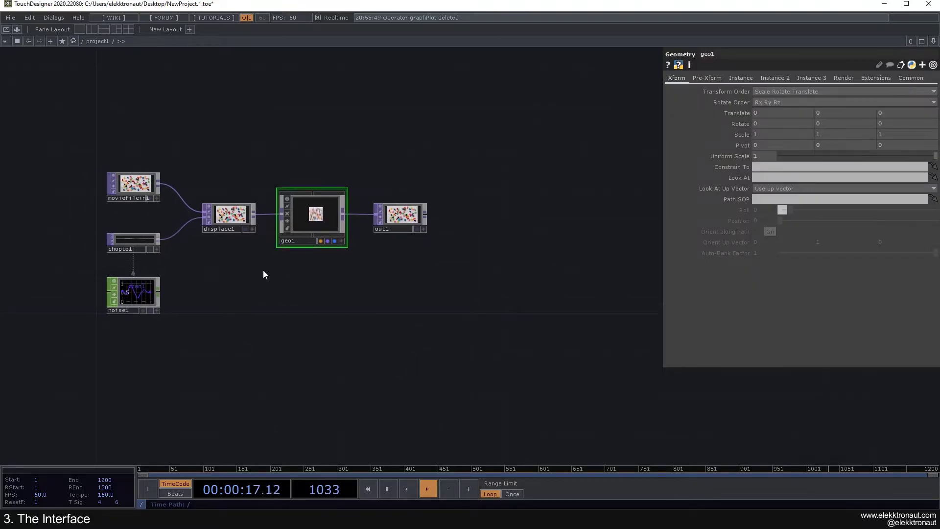
# Look at the bookmark options for the current pane and for a closer view of geo1
pyautogui.click(64, 43)
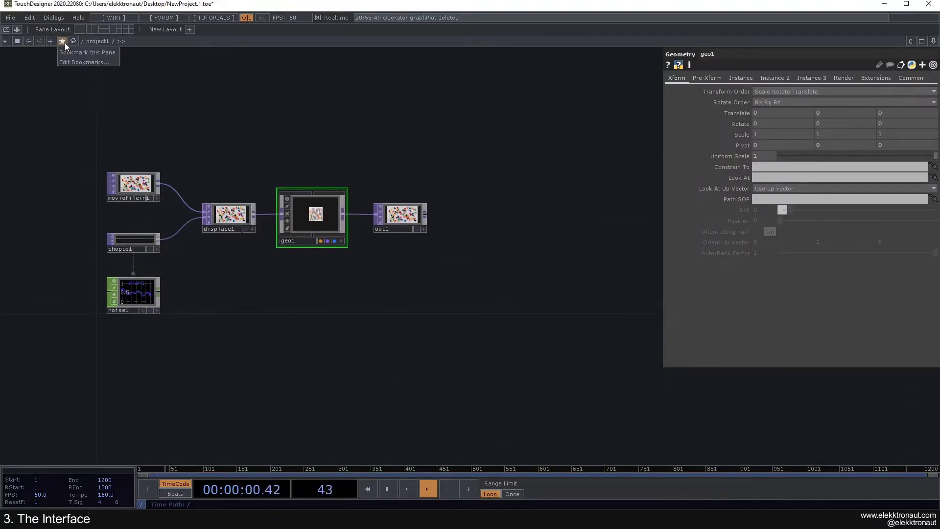
pyautogui.click(62, 41)
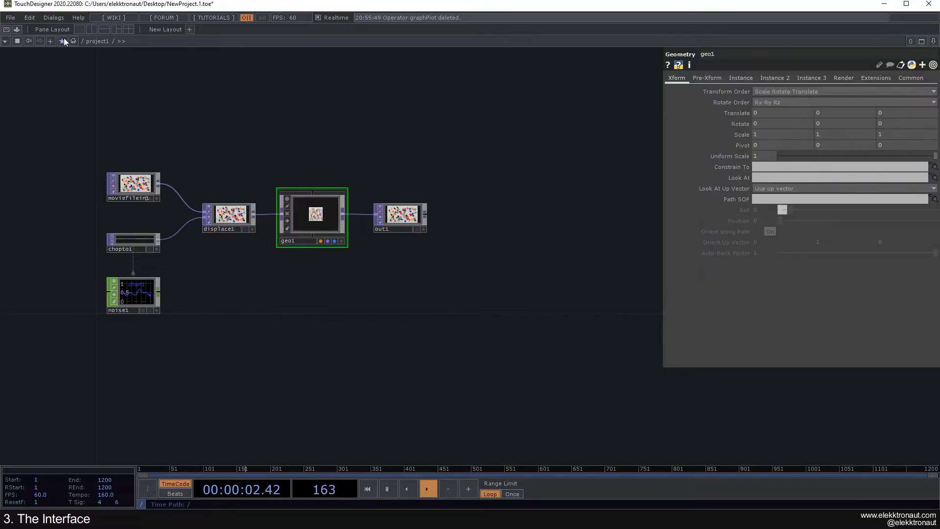
pyautogui.click(63, 41)
pyautogui.click(62, 42)
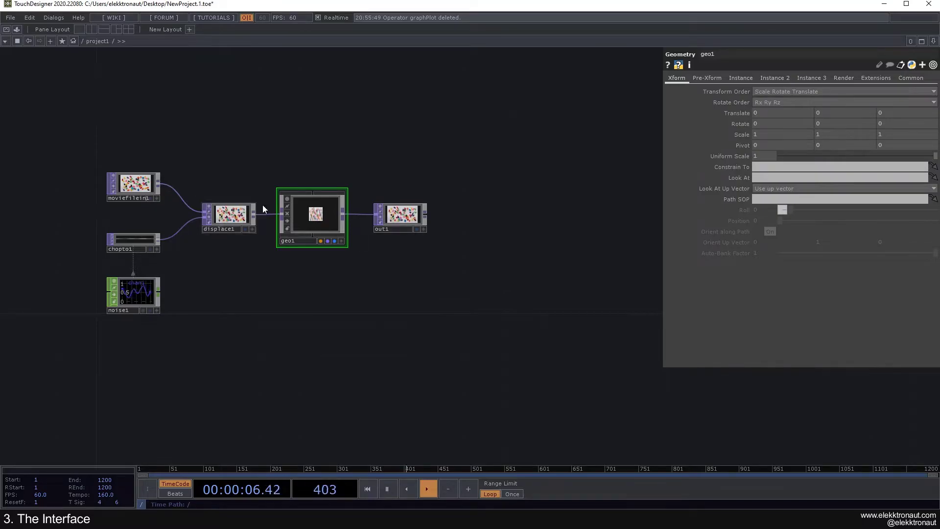
pyautogui.scroll(15, 318, 212)
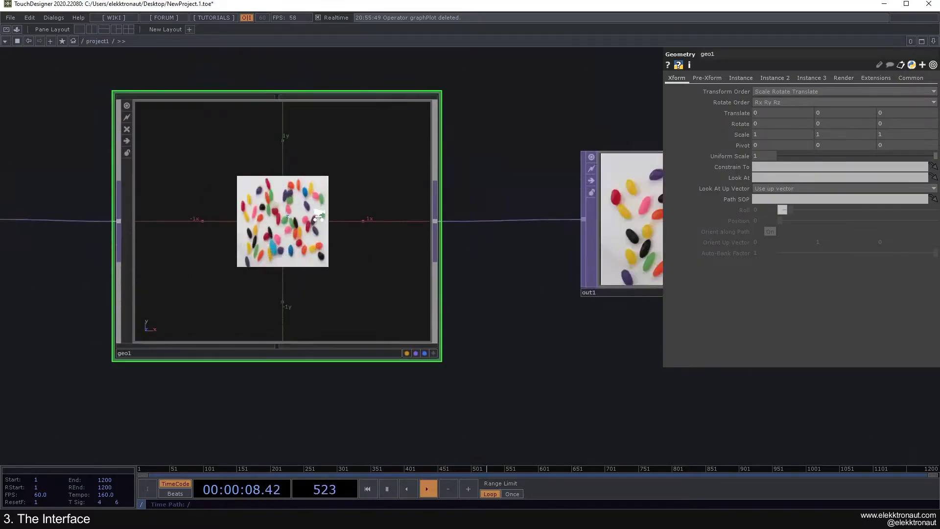
pyautogui.moveTo(319, 212); pyautogui.dragTo(337, 314, button='middle')
pyautogui.scroll(-3, 337, 314)
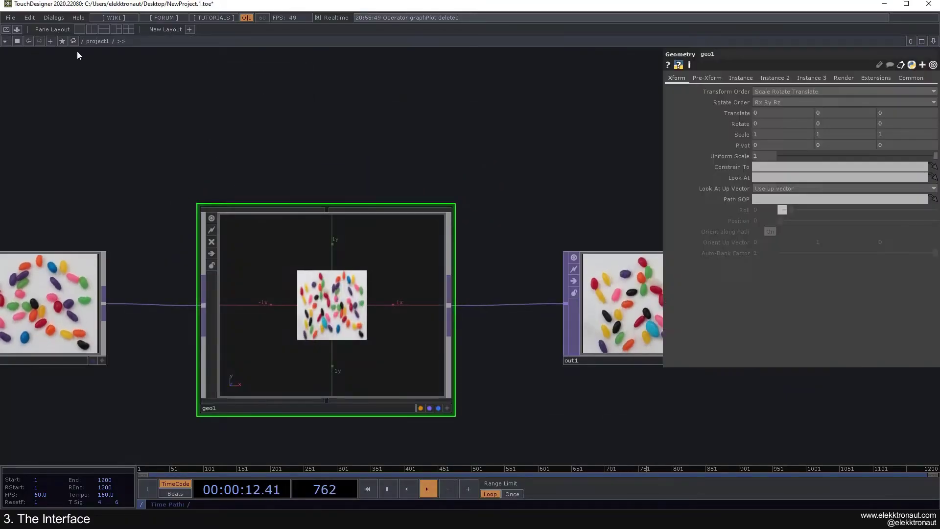
pyautogui.click(62, 41)
pyautogui.scroll(-5, 118, 163)
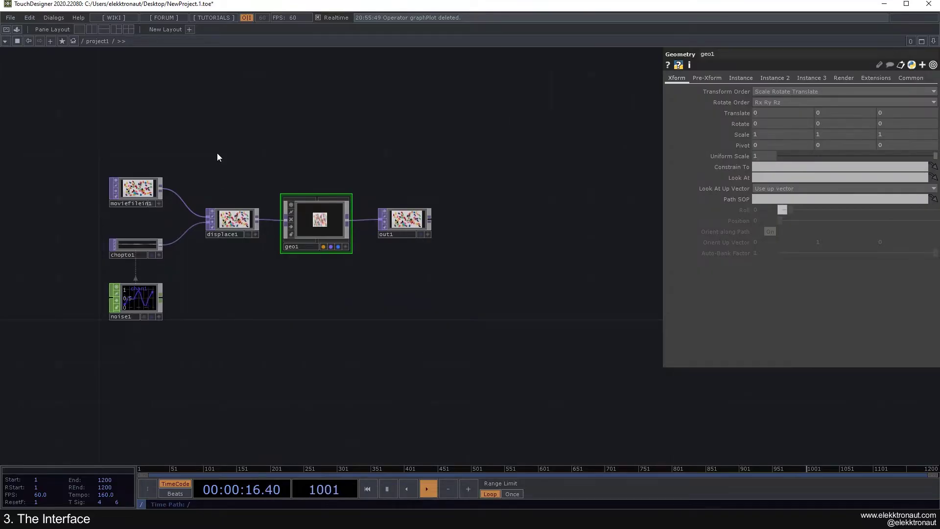
# Select the moviefilein1 operator to view its parameters
pyautogui.moveTo(216, 156); pyautogui.dragTo(254, 138)
pyautogui.click(155, 189)
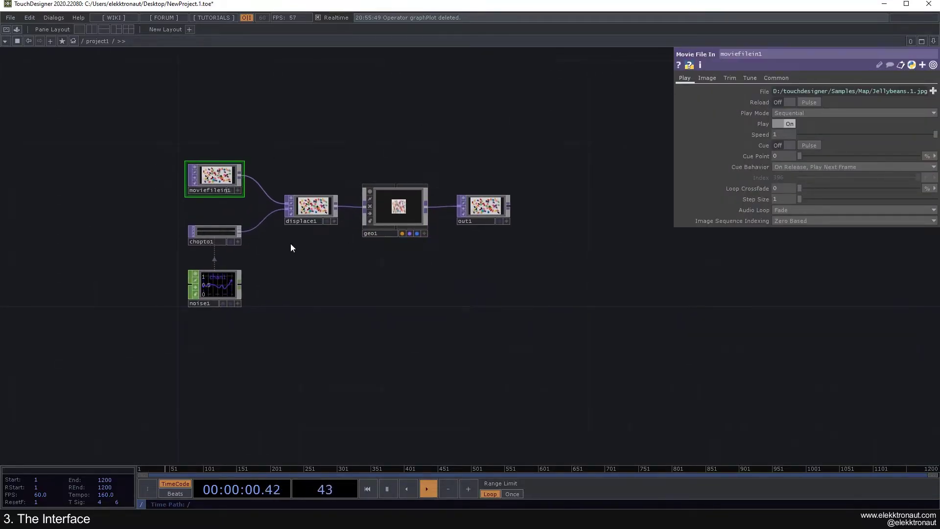
pyautogui.moveTo(315, 160); pyautogui.dragTo(243, 163)
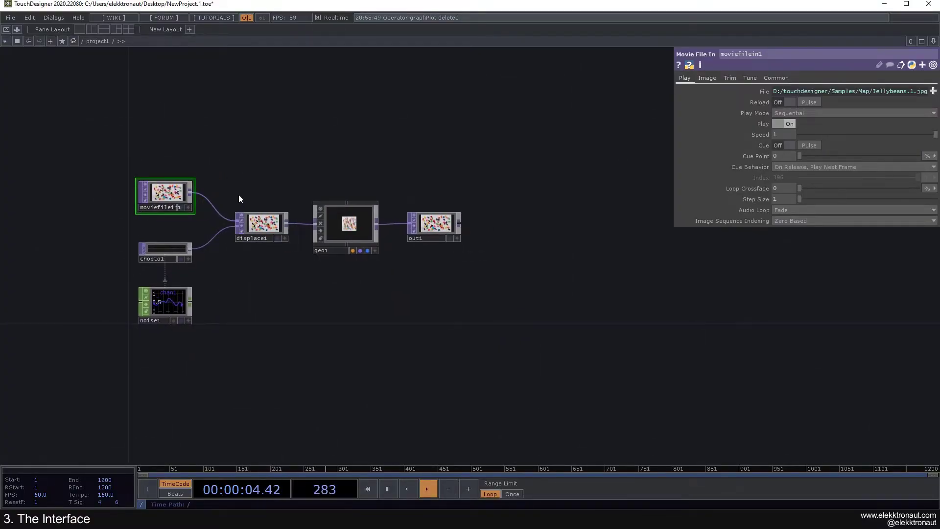
pyautogui.moveTo(243, 218); pyautogui.dragTo(255, 162)
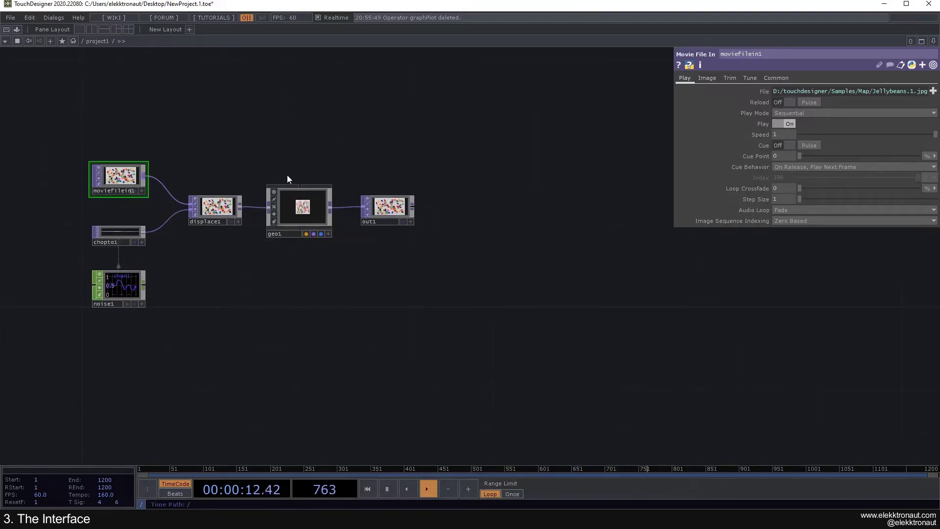
# Review the context options of the empty network area and of the moviefilein1 operator
pyautogui.rightClick(451, 172)
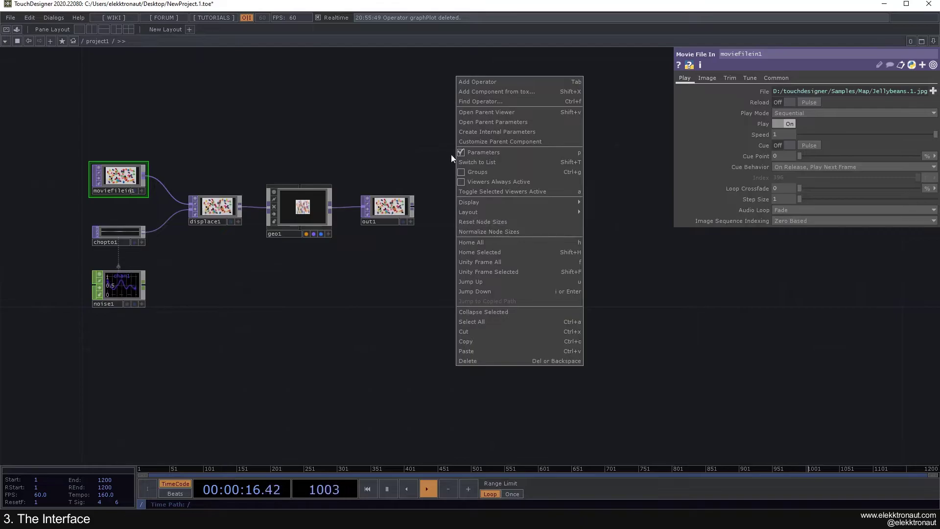
pyautogui.click(410, 161)
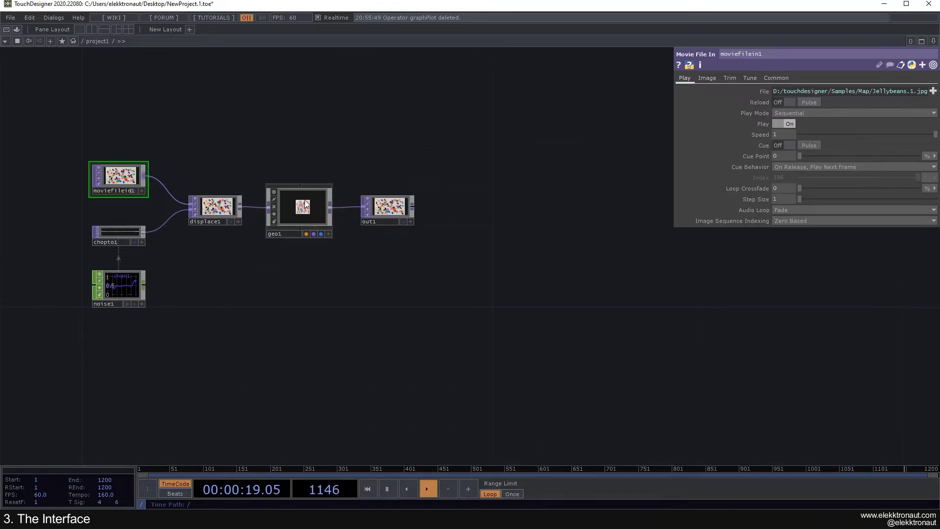
pyautogui.rightClick(115, 177)
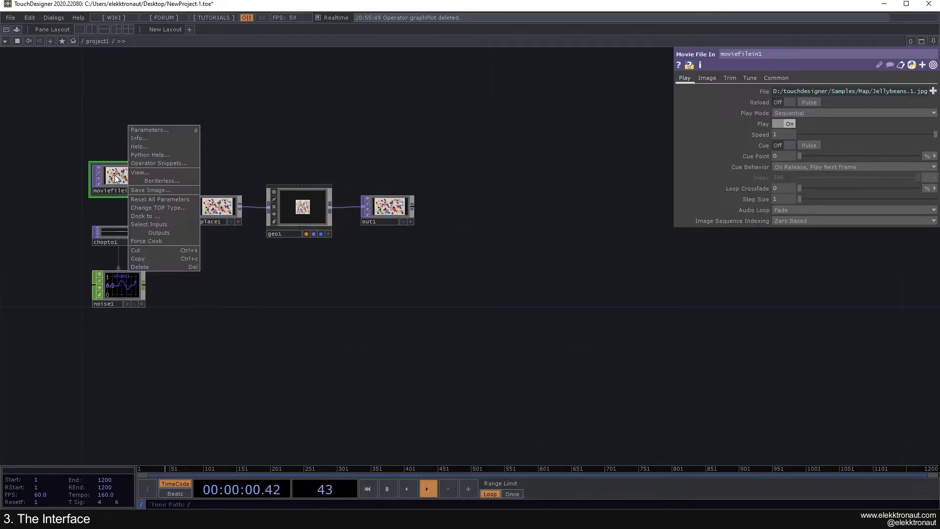
pyautogui.click(115, 176)
pyautogui.moveTo(182, 149); pyautogui.dragTo(289, 142)
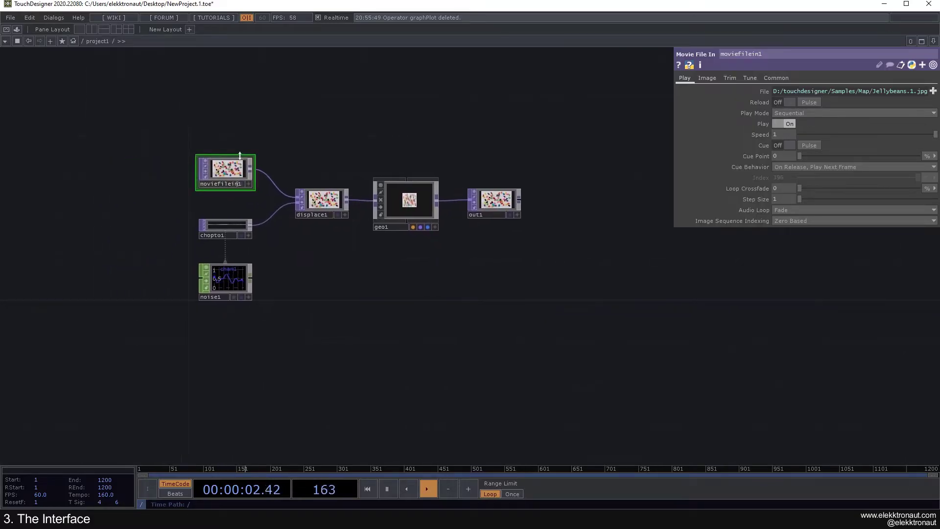
# View the parameters of displace1, chopto1, noise1, geo1 and out1 in turn, ending with moviefilein1 selected
pyautogui.click(313, 200)
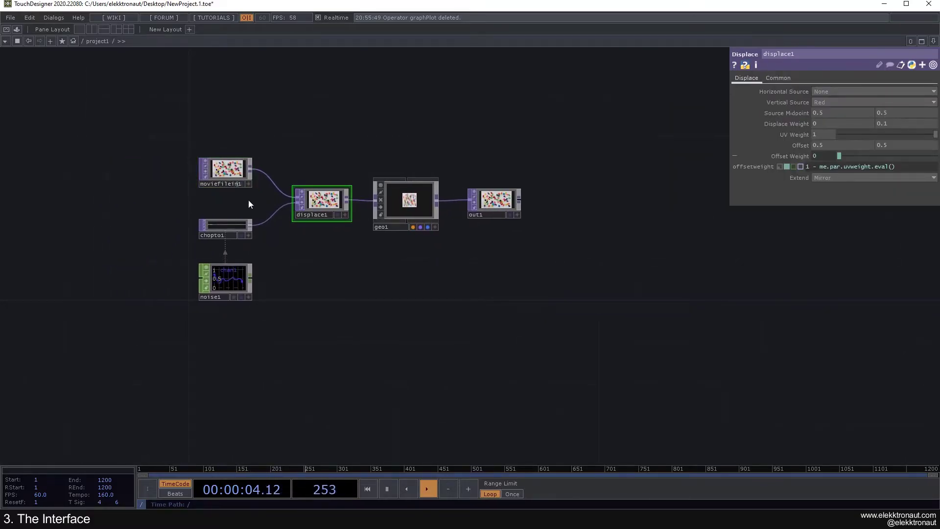
pyautogui.click(236, 223)
pyautogui.click(231, 170)
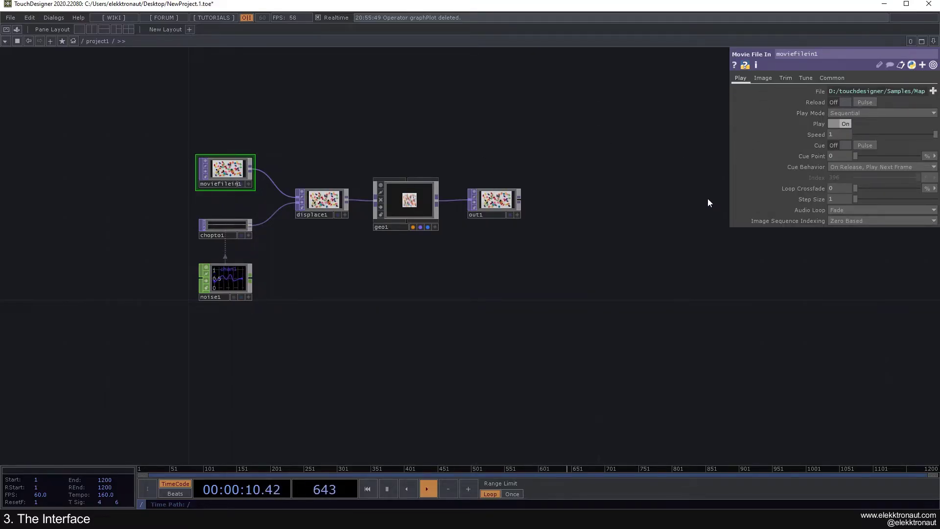
pyautogui.click(221, 277)
pyautogui.click(331, 204)
pyautogui.click(409, 205)
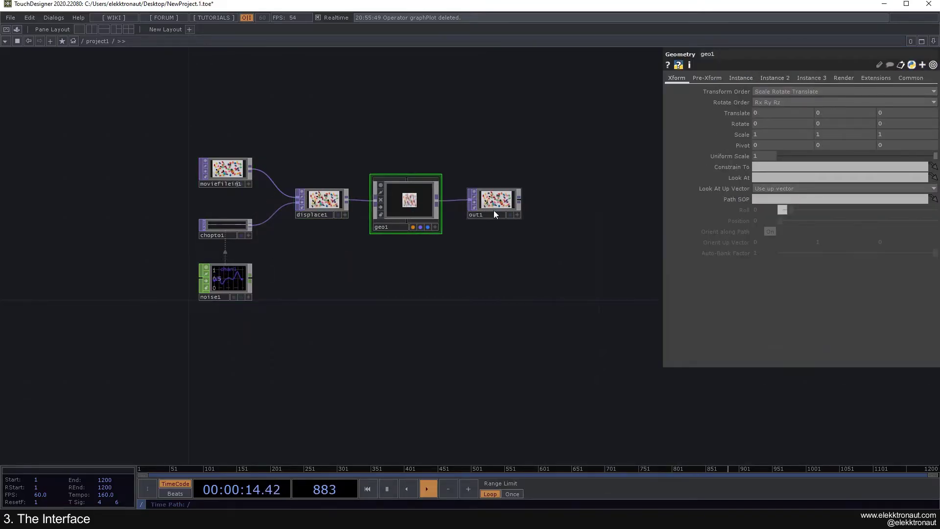
pyautogui.click(494, 209)
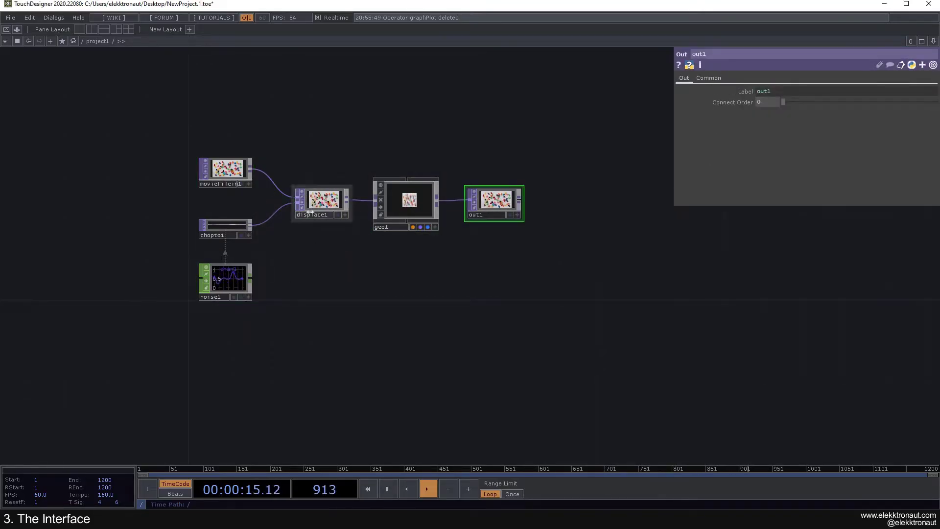
pyautogui.click(218, 175)
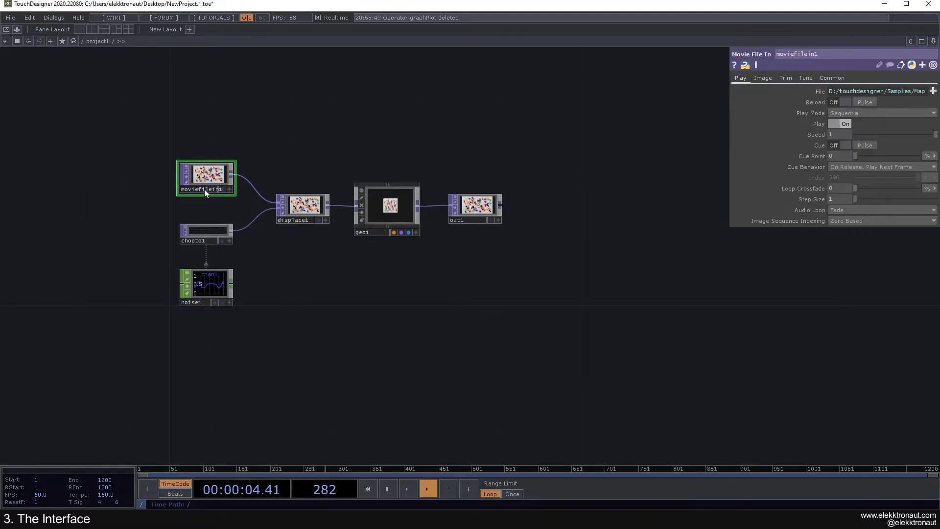
# Browse the Trim, Tune, Image and Common parameter pages of moviefilein1 and return to the Play page
pyautogui.click(786, 78)
pyautogui.click(804, 79)
pyautogui.click(787, 79)
pyautogui.click(763, 79)
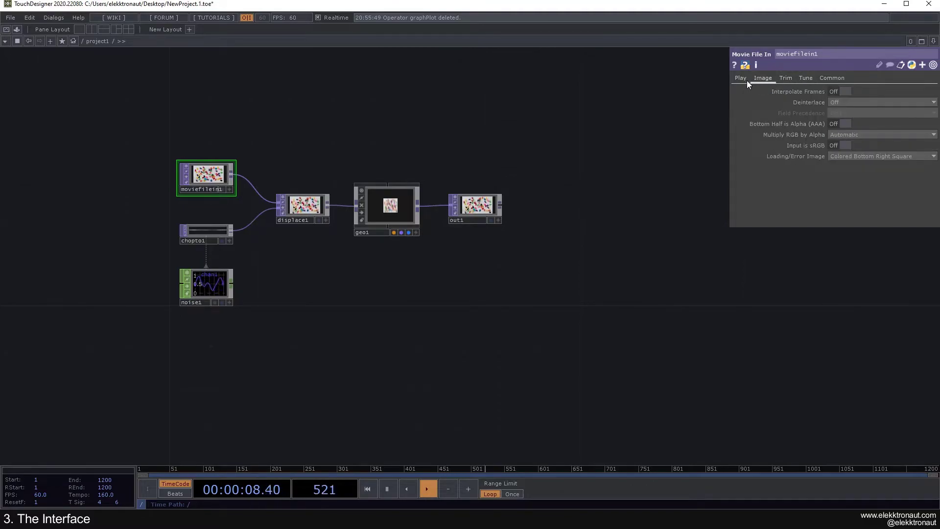
pyautogui.click(741, 79)
pyautogui.click(832, 78)
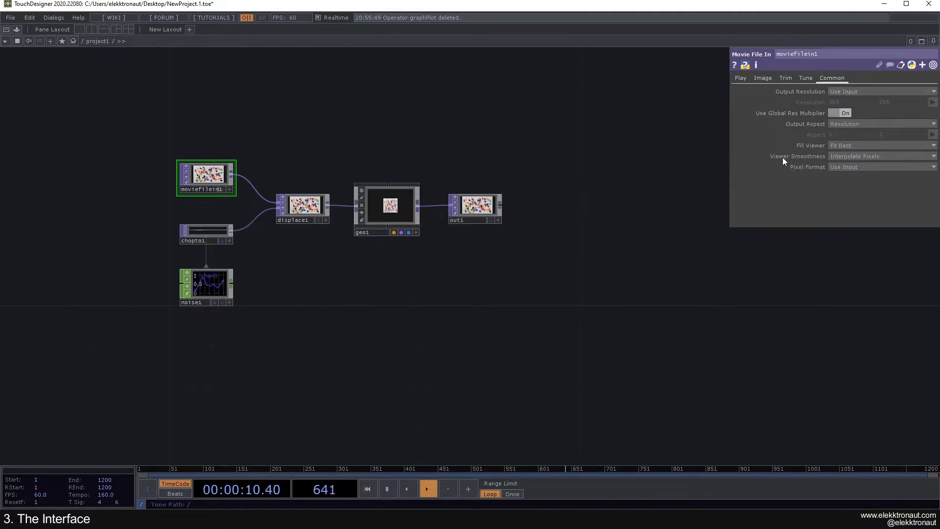
pyautogui.click(739, 79)
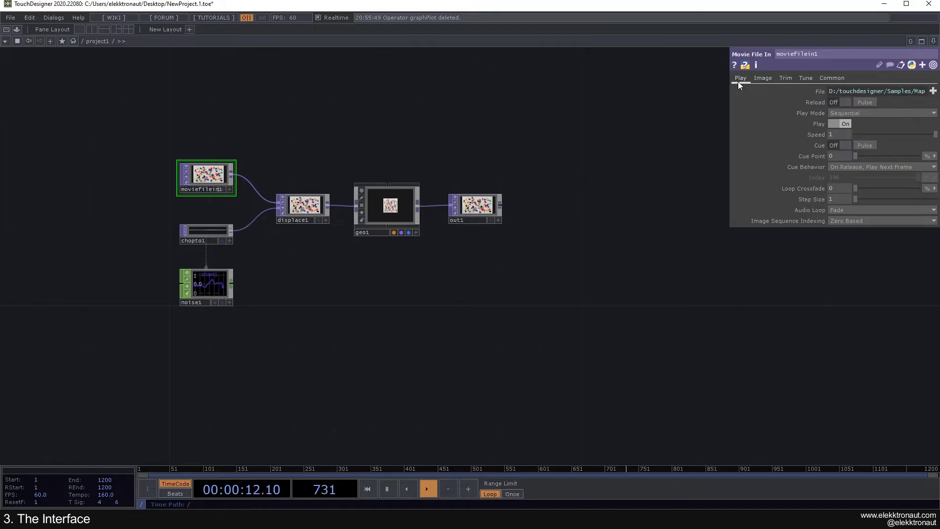
# Switch moviefilein1 between non-default and all parameters, and lower Speed to 0.415 in the full list
pyautogui.click(934, 67)
pyautogui.click(934, 68)
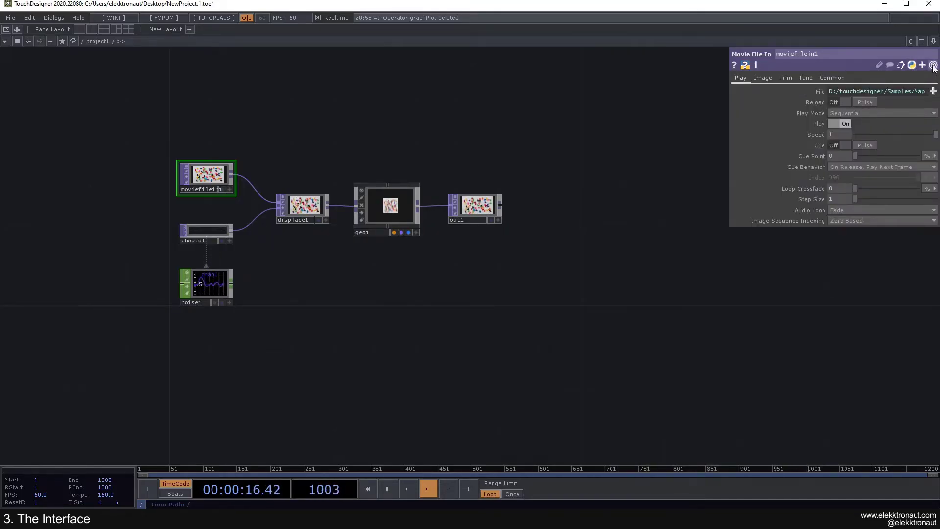
pyautogui.click(934, 66)
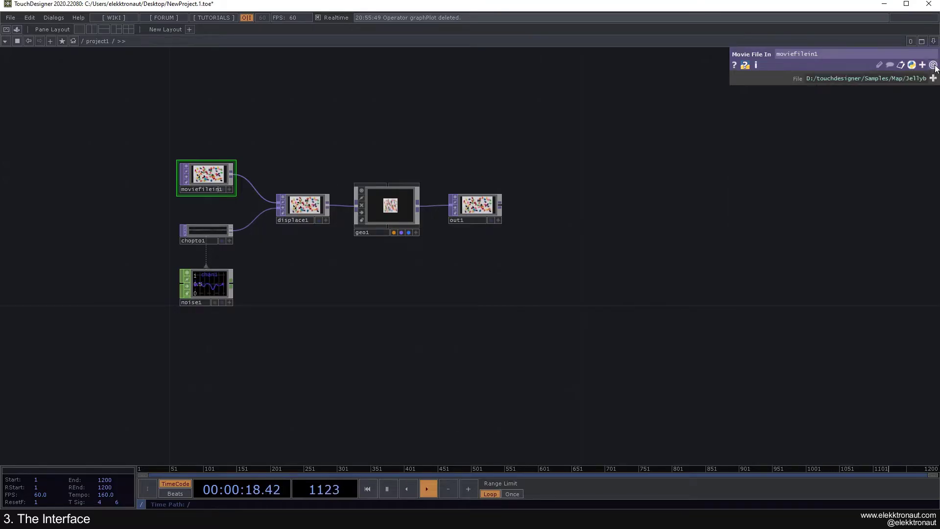
pyautogui.click(933, 67)
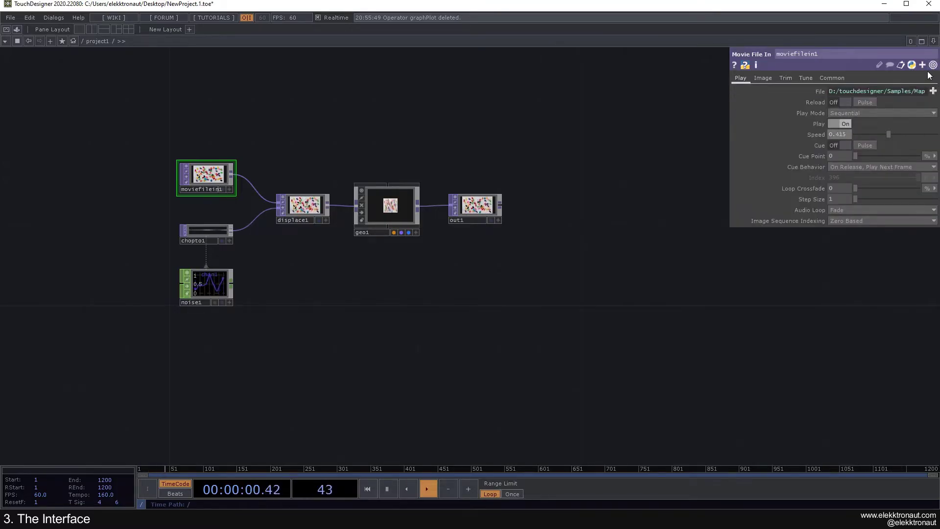
# Show only the non-default parameters of moviefilein1, set Speed to 1, and return to the full parameter list
pyautogui.click(934, 65)
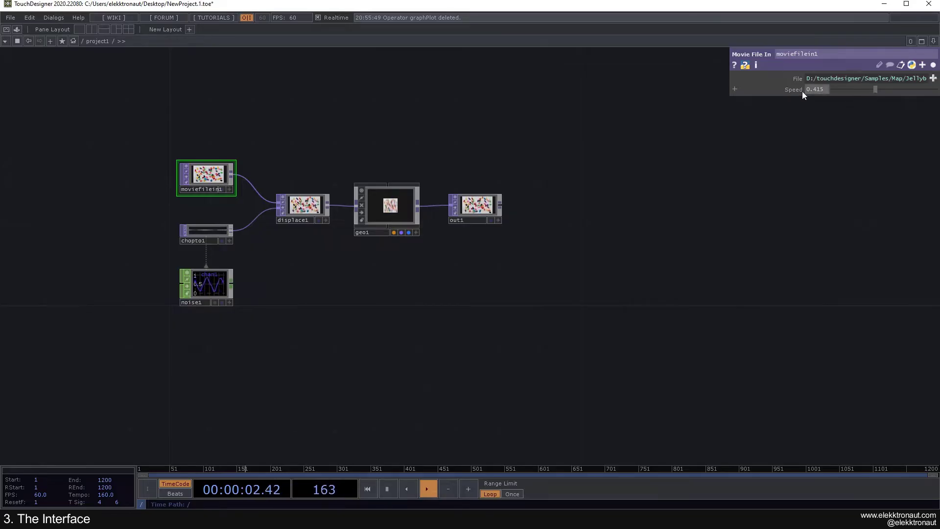
pyautogui.moveTo(871, 92); pyautogui.dragTo(935, 95)
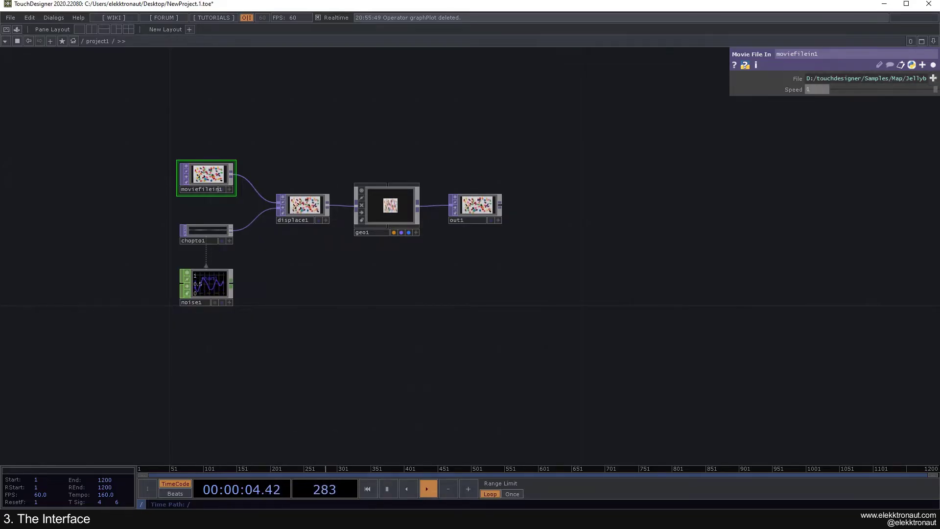
pyautogui.click(933, 65)
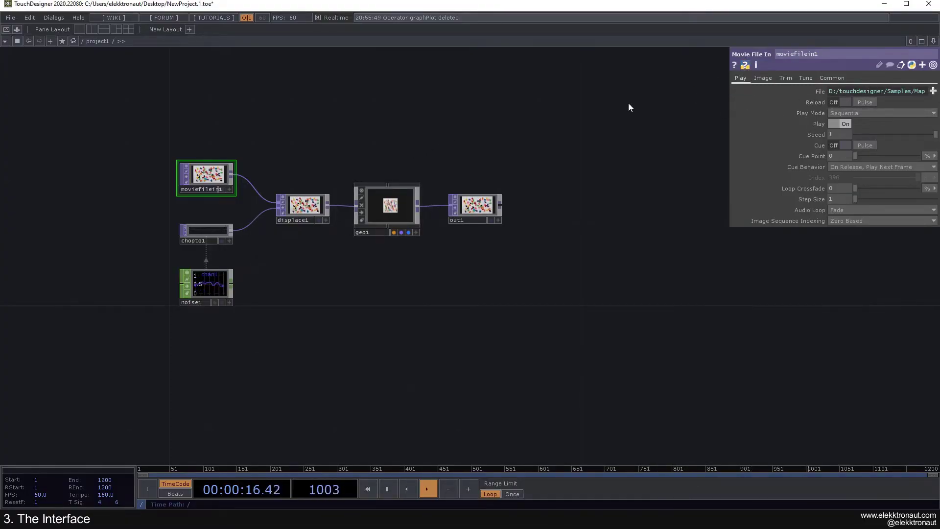
pyautogui.moveTo(545, 130); pyautogui.dragTo(529, 126)
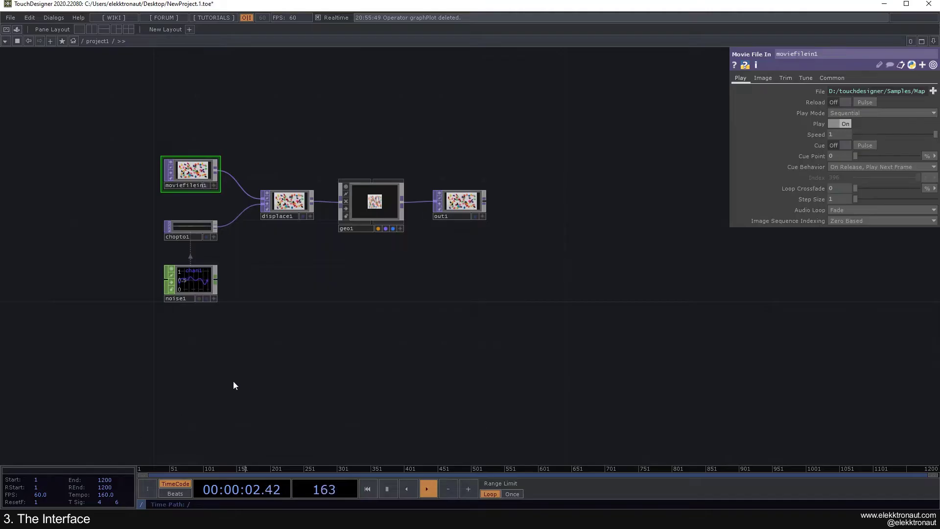
pyautogui.moveTo(240, 346); pyautogui.dragTo(267, 353)
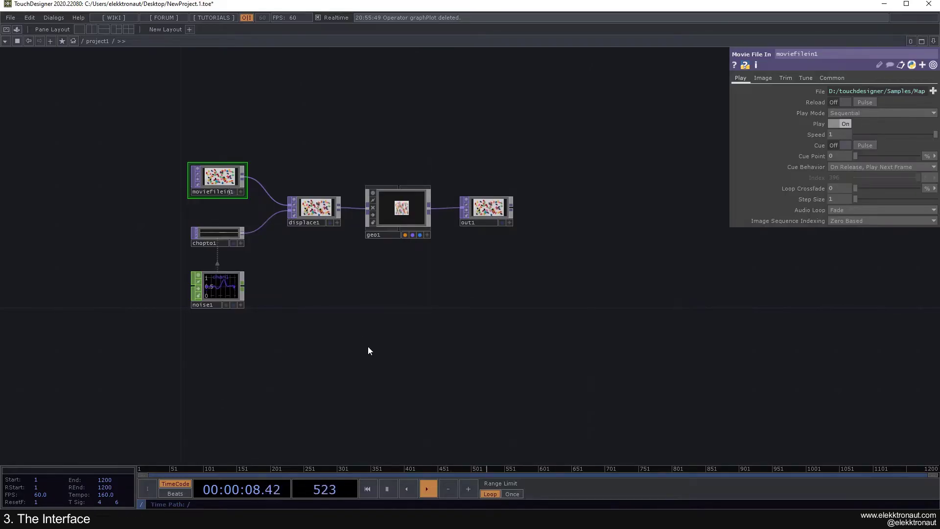
pyautogui.moveTo(270, 369); pyautogui.dragTo(268, 366)
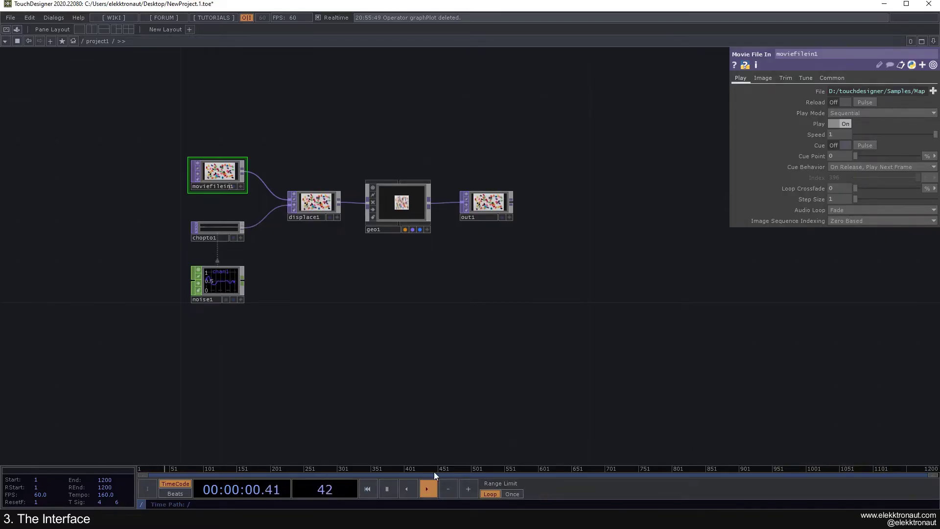
pyautogui.moveTo(320, 339); pyautogui.dragTo(292, 332)
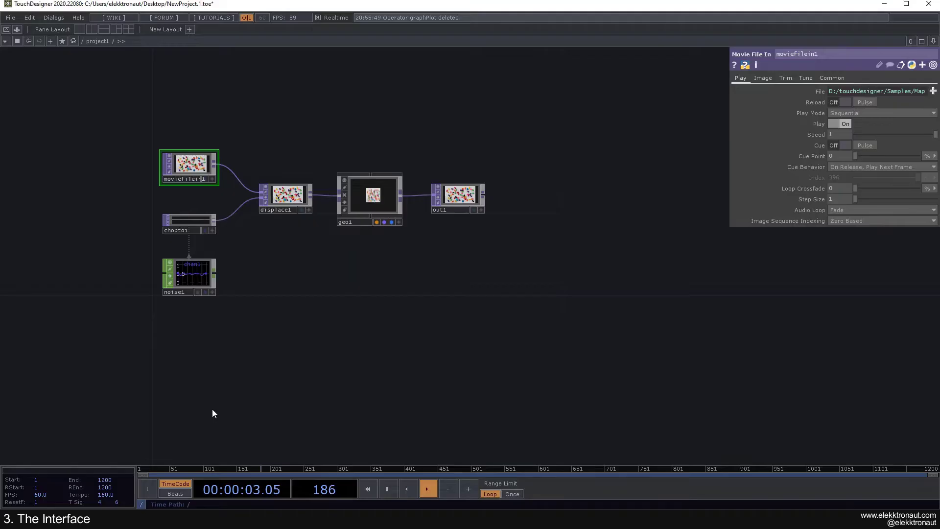
pyautogui.moveTo(207, 404); pyautogui.dragTo(236, 400)
# Set the timeline's End value to 600 so the range end follows it
pyautogui.moveTo(105, 482); pyautogui.dragTo(94, 483)
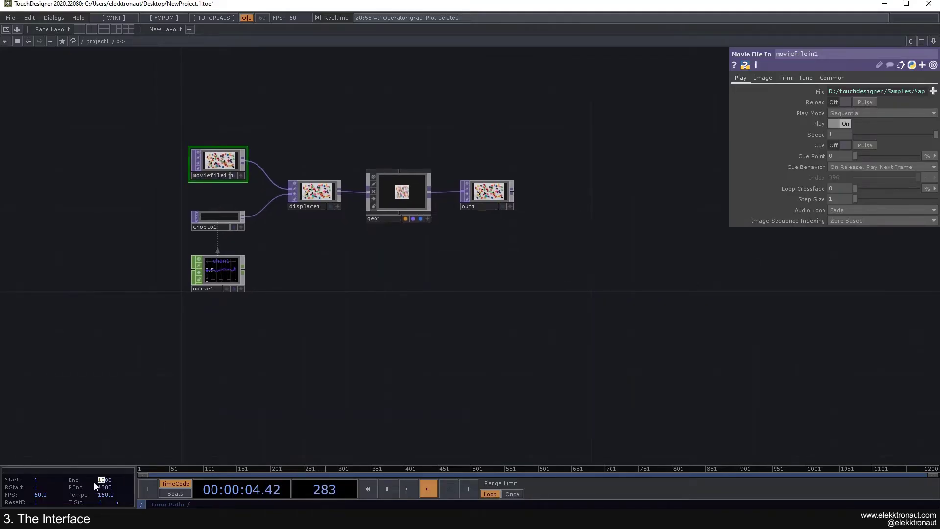
pyautogui.write('6')
pyautogui.press('Return')
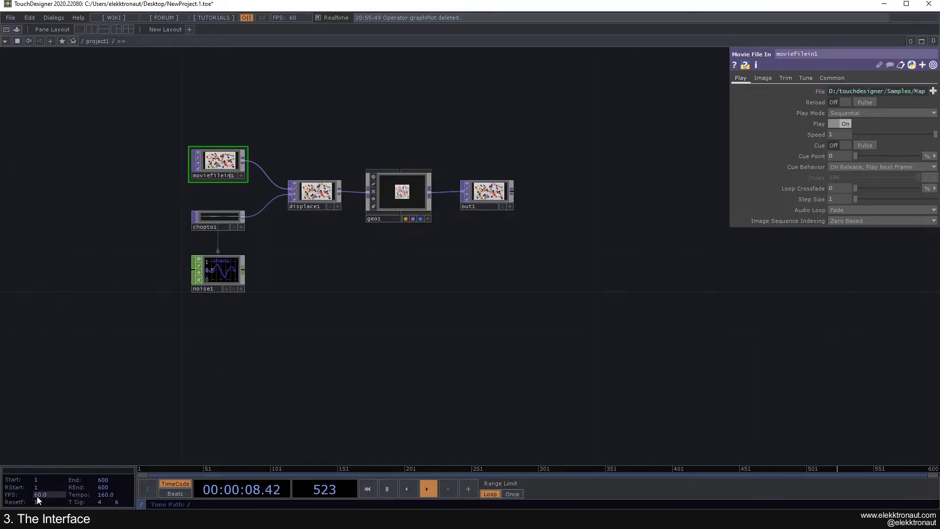
# Pause and resume playback over the shortened range, and scrub along the timeline
pyautogui.press('space')
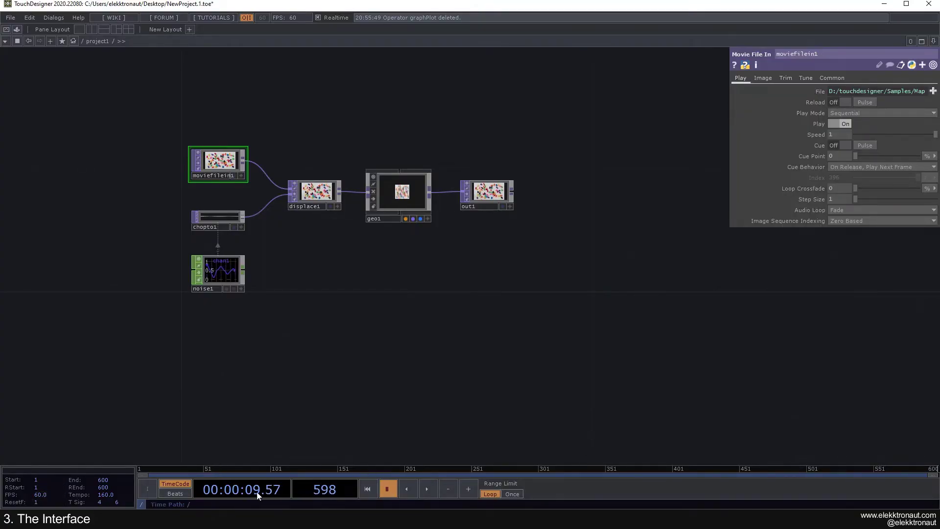
pyautogui.press('space')
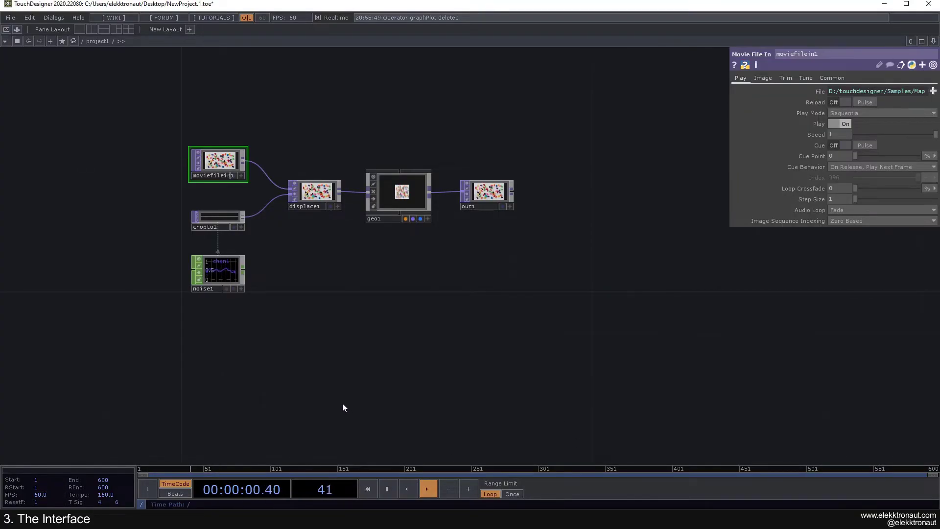
pyautogui.moveTo(231, 467); pyautogui.dragTo(437, 470)
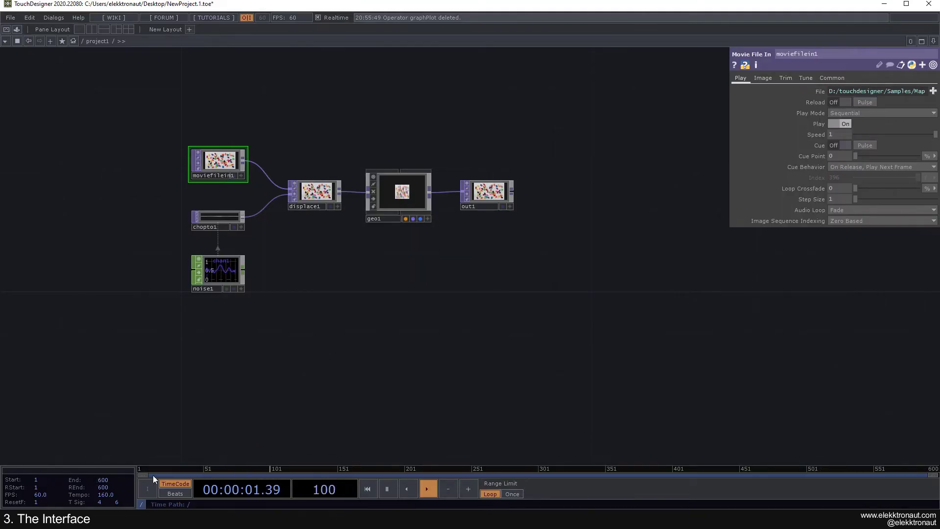
# Set the timeline's End and REnd values to 1200, and scrub to the end of the range
pyautogui.doubleClick(99, 481)
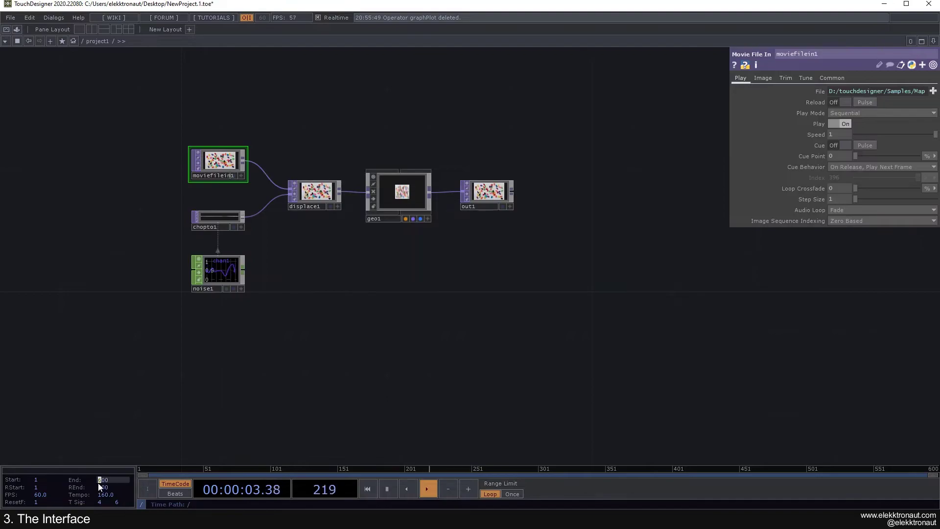
pyautogui.write('1200')
pyautogui.click(97, 486)
pyautogui.write('12')
pyautogui.press('Return')
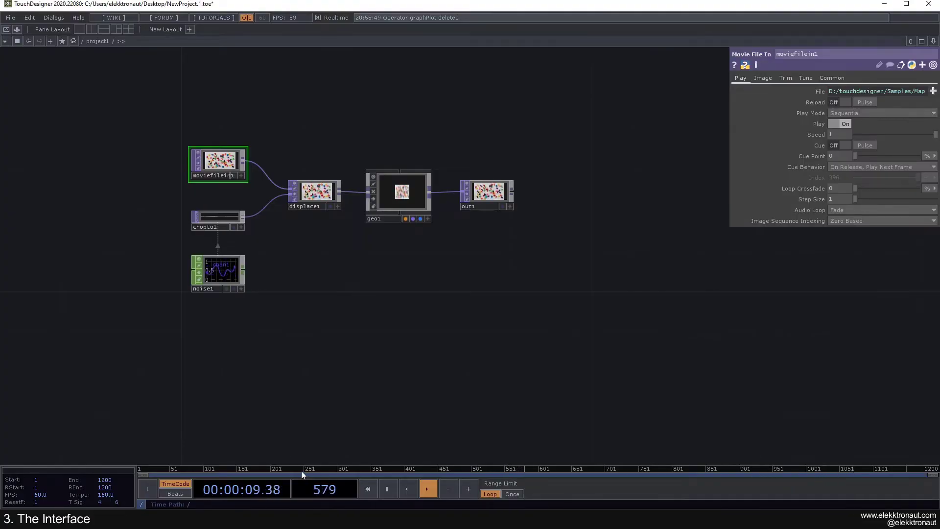
pyautogui.moveTo(931, 475)
pyautogui.mouseDown()
pyautogui.moveTo(567, 473)
pyautogui.moveTo(933, 474)
pyautogui.mouseUp()
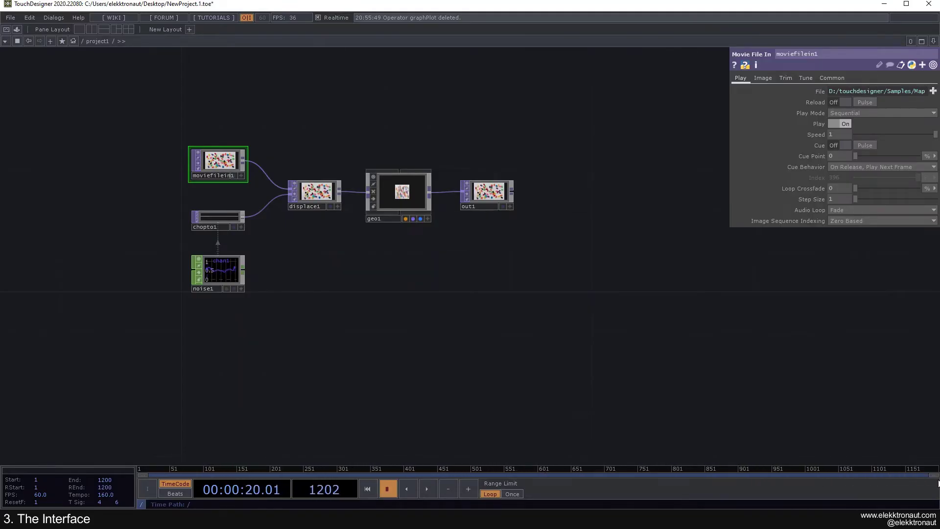
# Display the timeline position in beats, and return it to timecode
pyautogui.moveTo(637, 391); pyautogui.dragTo(601, 388)
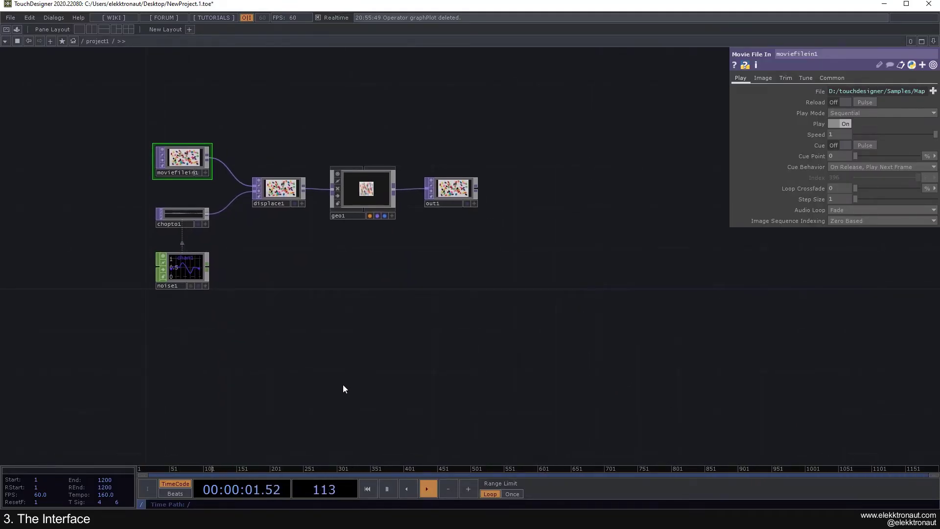
pyautogui.moveTo(289, 367); pyautogui.dragTo(271, 369)
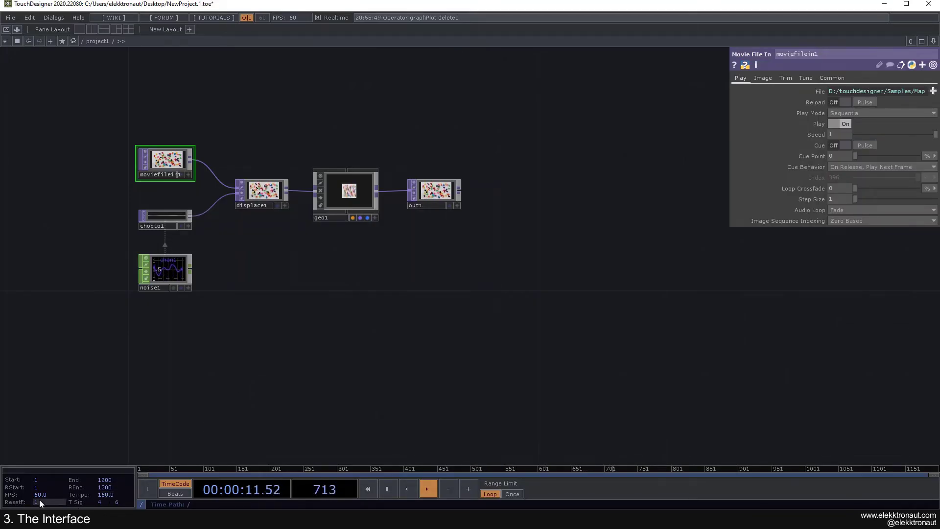
pyautogui.click(167, 493)
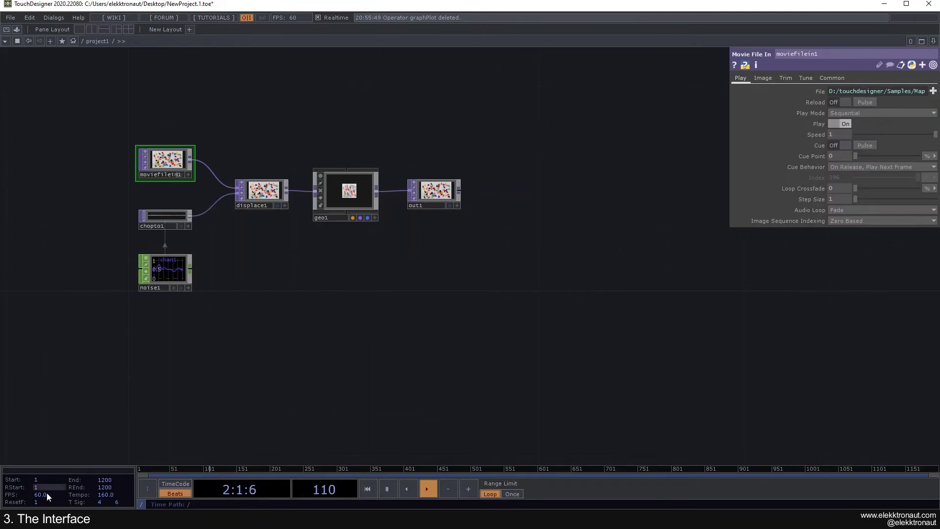
pyautogui.click(173, 483)
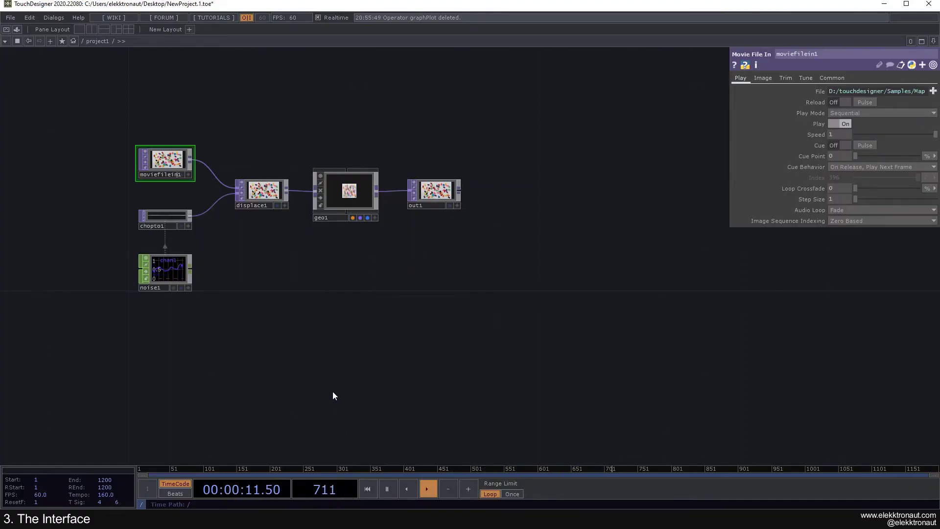
pyautogui.moveTo(318, 387)
pyautogui.mouseDown()
pyautogui.moveTo(403, 374)
pyautogui.moveTo(337, 386)
pyautogui.mouseUp()
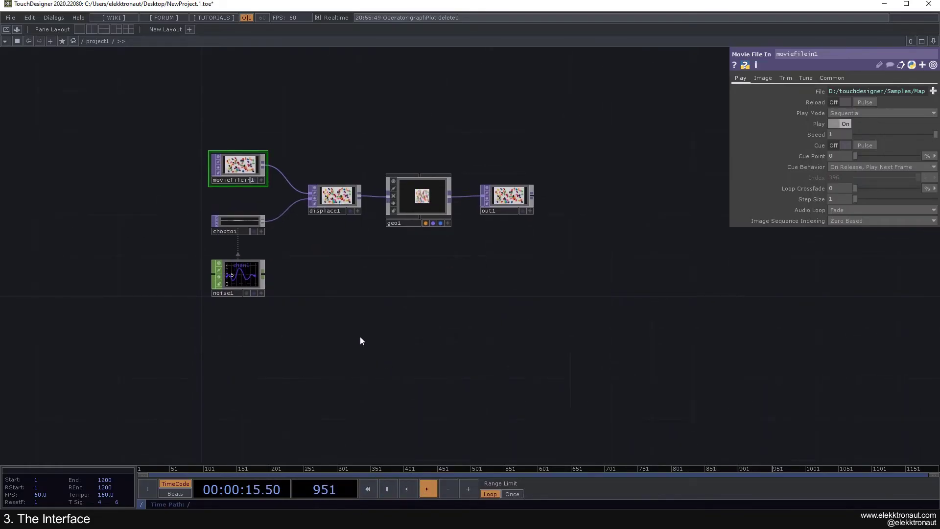
# Pause the timeline, look over the halted operator network up close, and resume playback
pyautogui.press('space')
pyautogui.scroll(2, 354, 336)
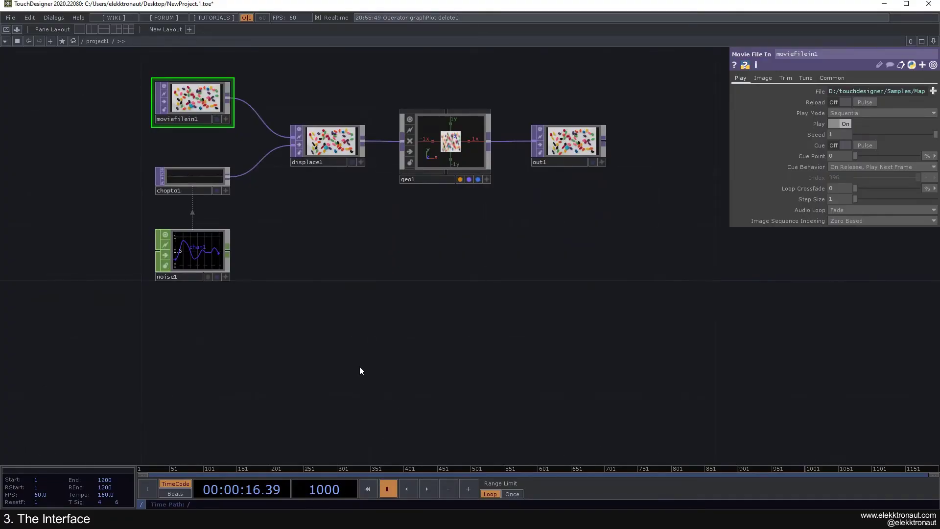
pyautogui.moveTo(359, 366); pyautogui.dragTo(324, 339)
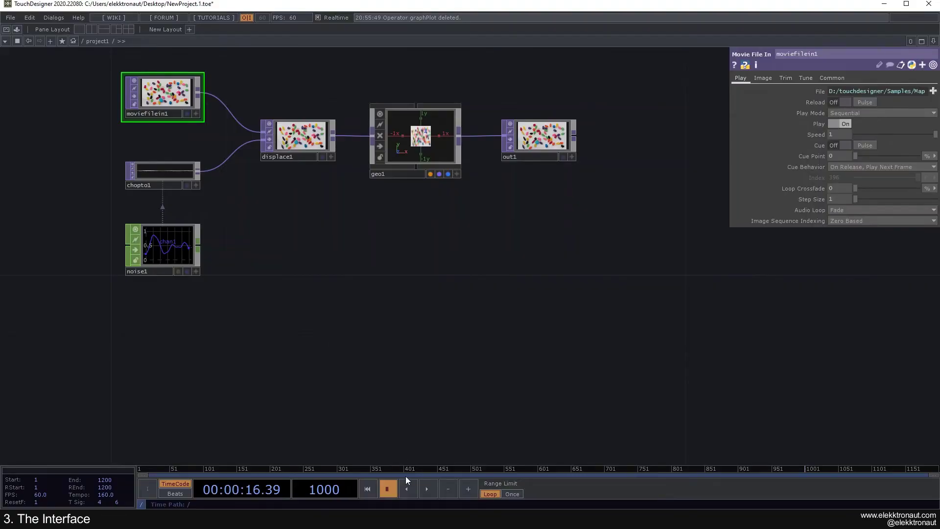
pyautogui.moveTo(396, 342); pyautogui.dragTo(380, 385)
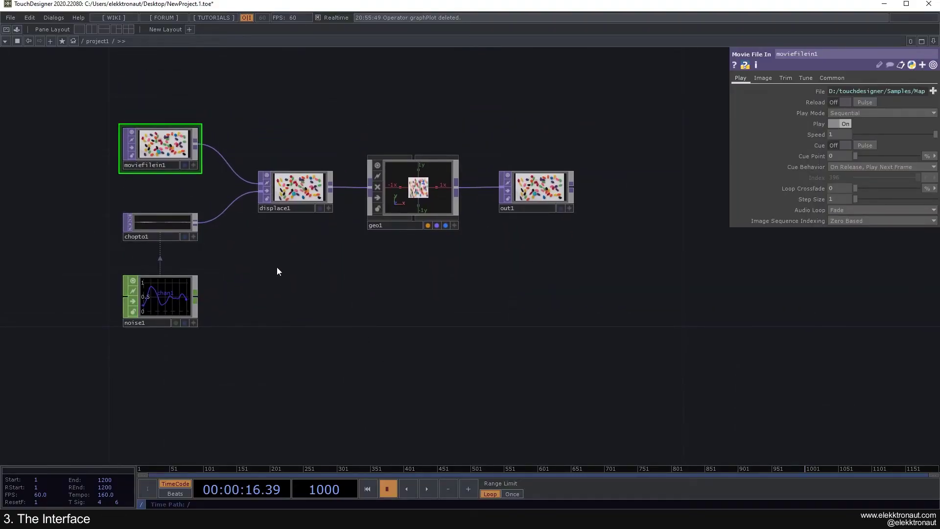
pyautogui.scroll(3, 172, 295)
pyautogui.scroll(-5, 172, 295)
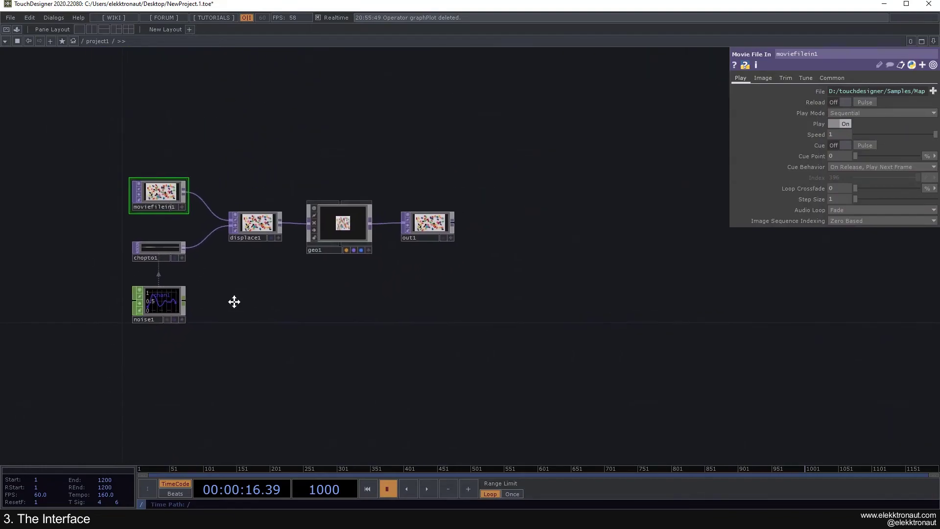
pyautogui.moveTo(269, 295); pyautogui.dragTo(288, 276)
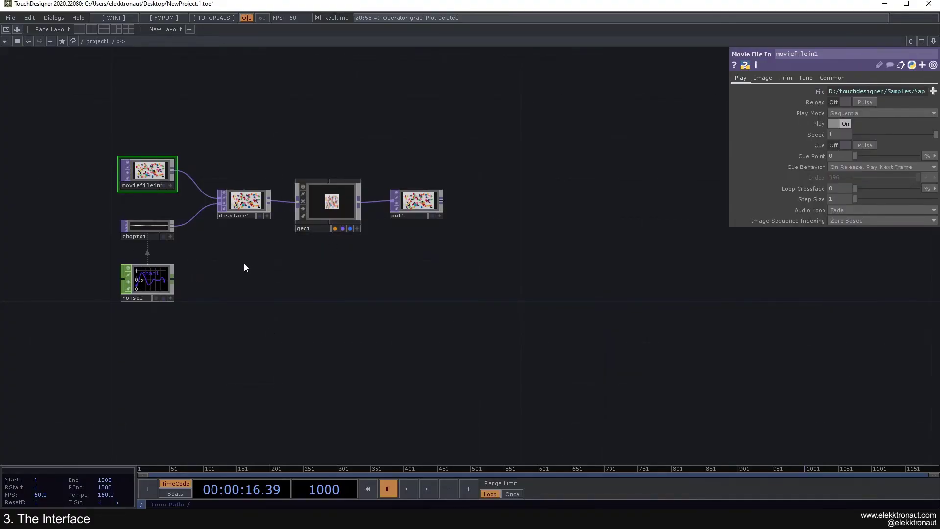
pyautogui.press('space')
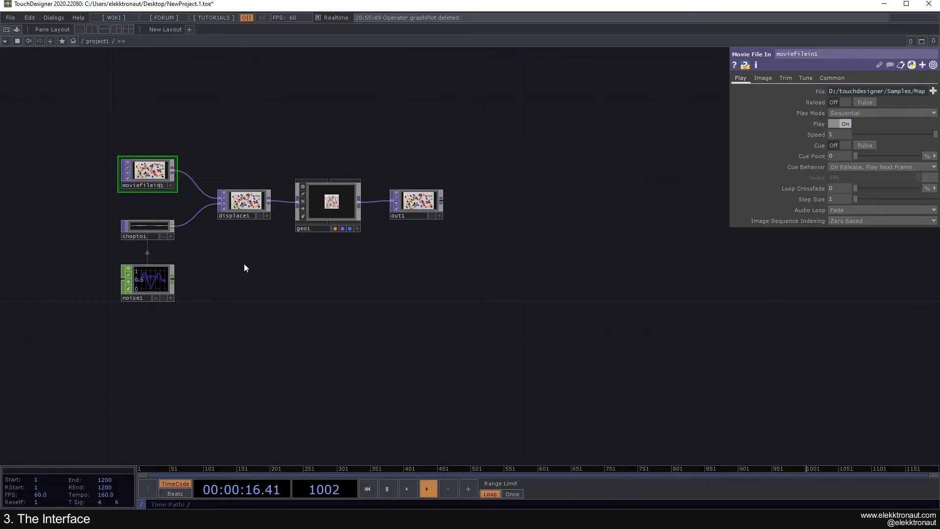
# Stop and restart playback, play the timeline in reverse, and return to forward playback
pyautogui.click(433, 488)
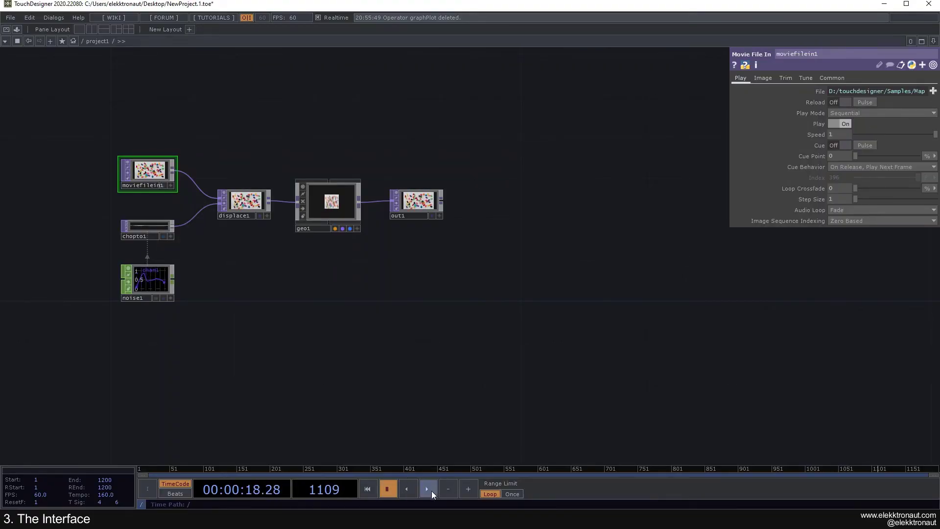
pyautogui.click(429, 489)
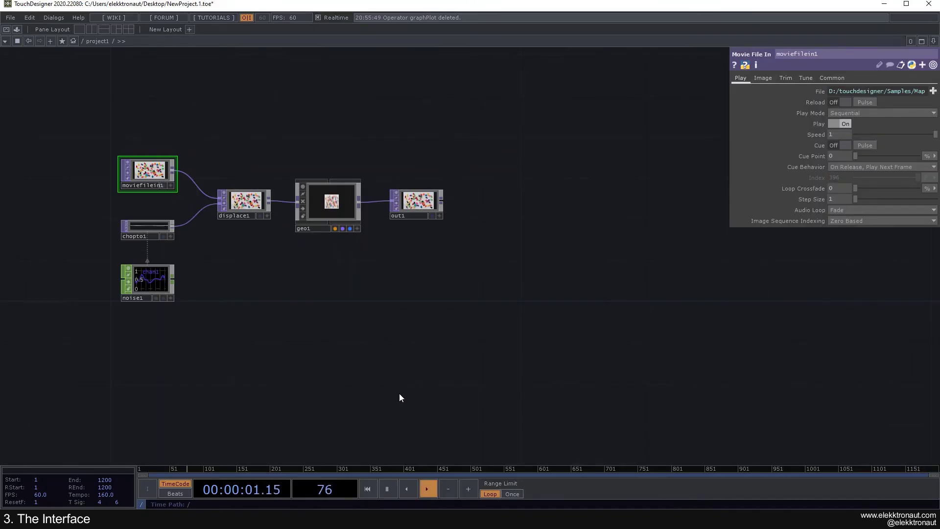
pyautogui.click(407, 489)
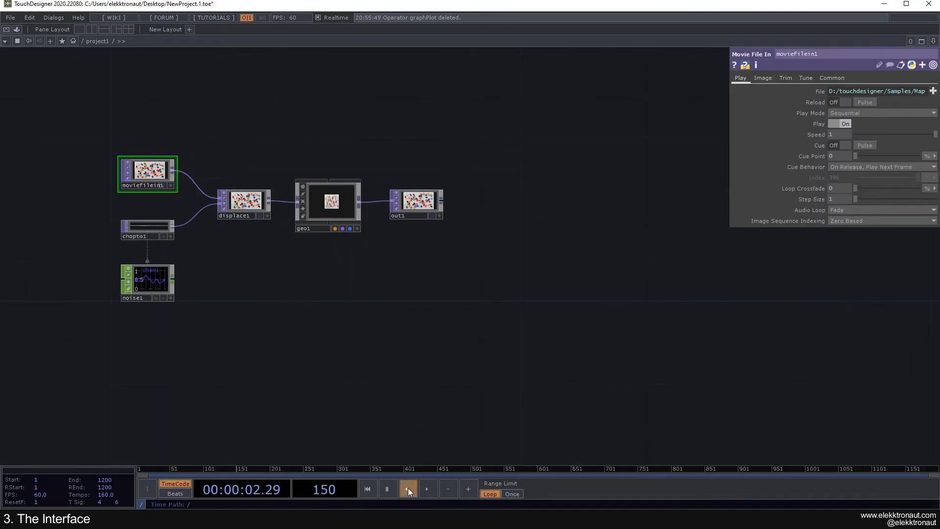
pyautogui.click(427, 489)
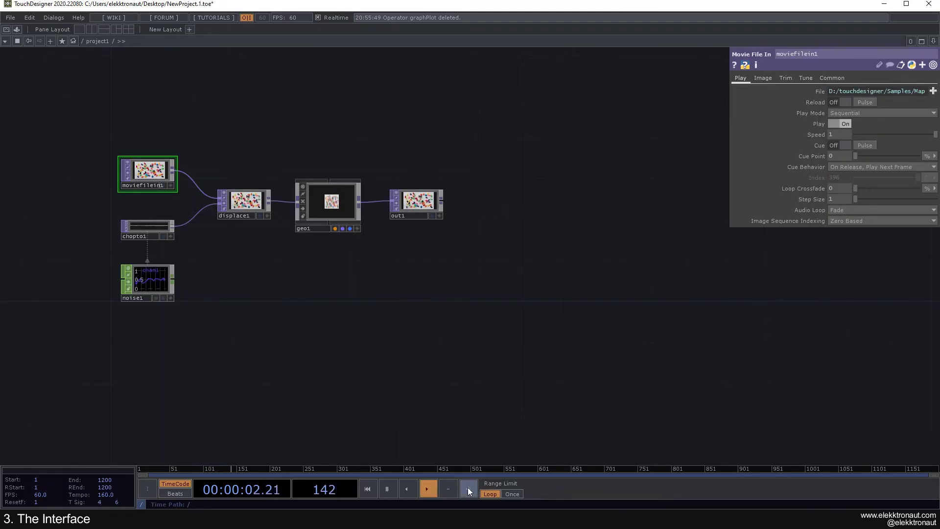
# Step the timeline forward and backward one frame at a time, and resume normal playback
pyautogui.click(468, 487)
pyautogui.click(468, 489)
pyautogui.press('space')
pyautogui.press('space')
pyautogui.click(448, 490)
pyautogui.click(467, 488)
pyautogui.click(468, 489)
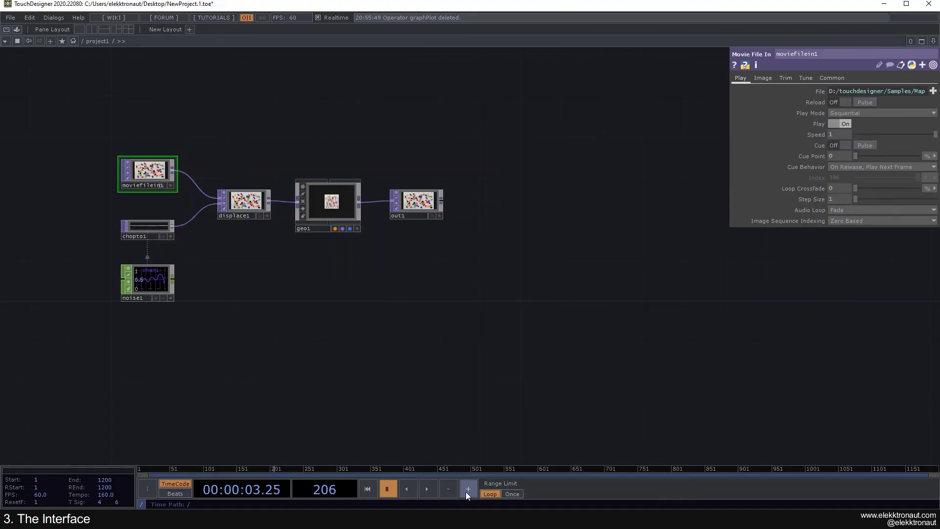
pyautogui.click(468, 489)
pyautogui.click(469, 488)
pyautogui.click(468, 489)
pyautogui.click(468, 488)
pyautogui.click(469, 488)
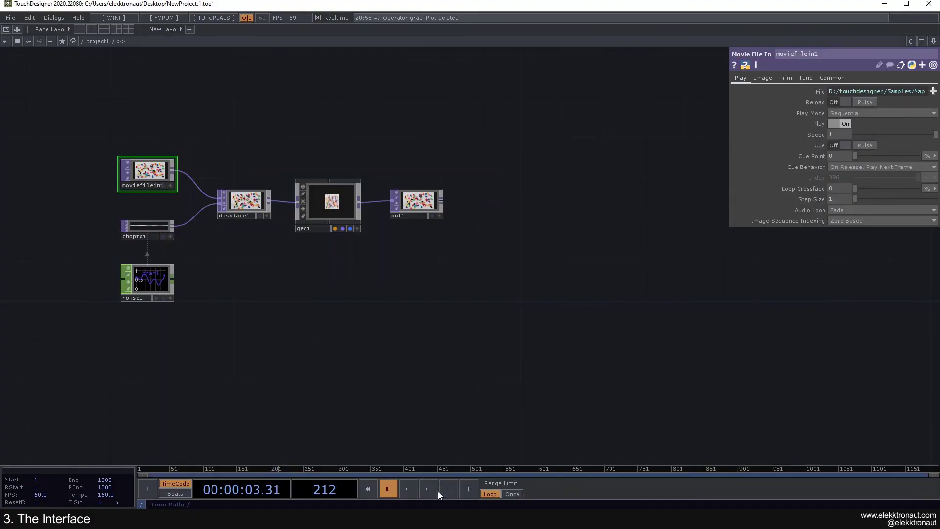
pyautogui.click(427, 489)
pyautogui.moveTo(452, 442); pyautogui.dragTo(531, 425)
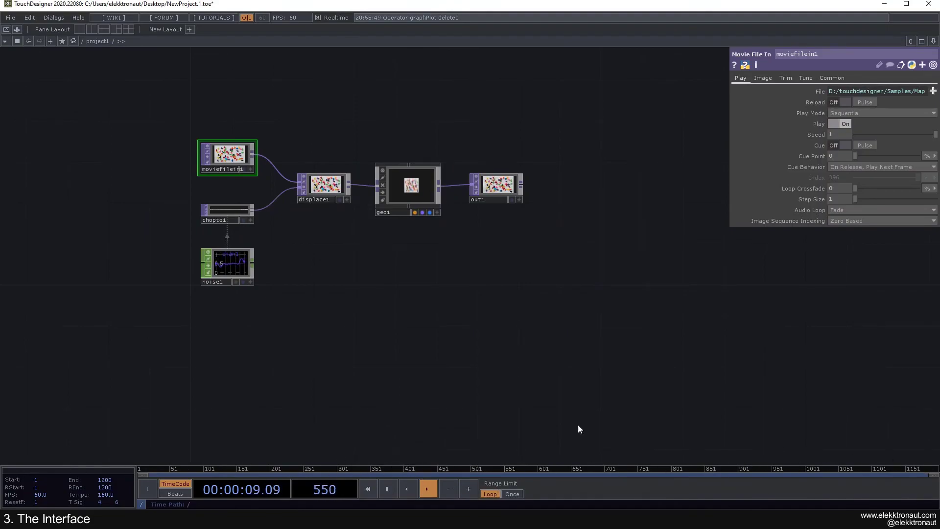
# Switch the playback Range Limit to Once and back to Loop, and briefly pause playback
pyautogui.click(512, 494)
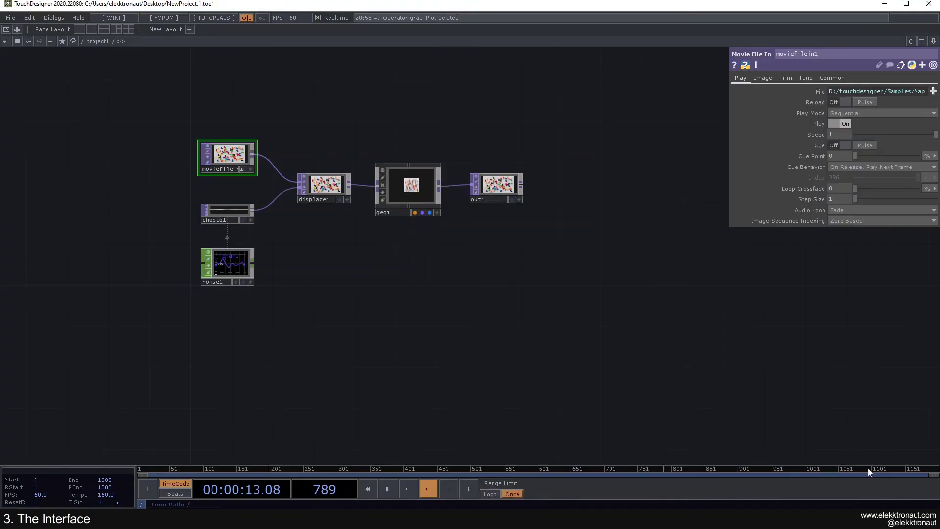
pyautogui.click(491, 493)
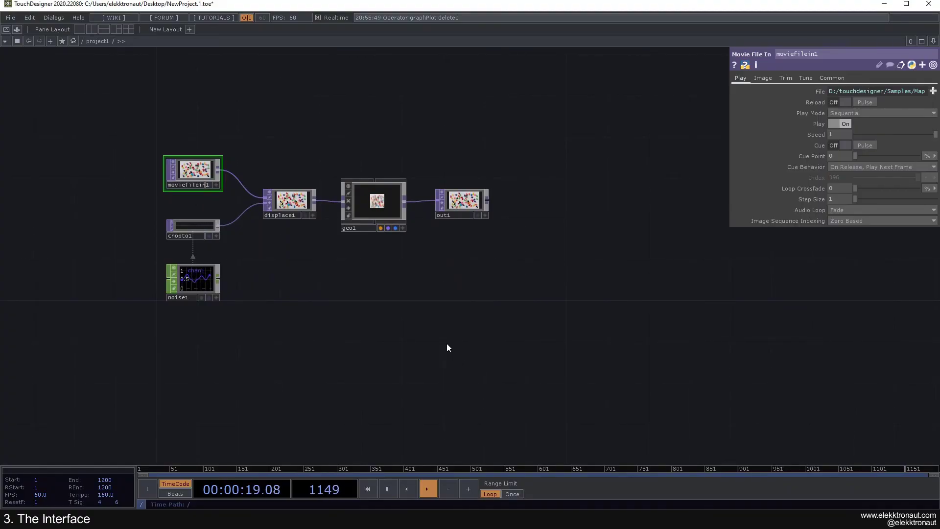
pyautogui.press('space')
pyautogui.press('space')
pyautogui.moveTo(332, 339); pyautogui.dragTo(299, 320)
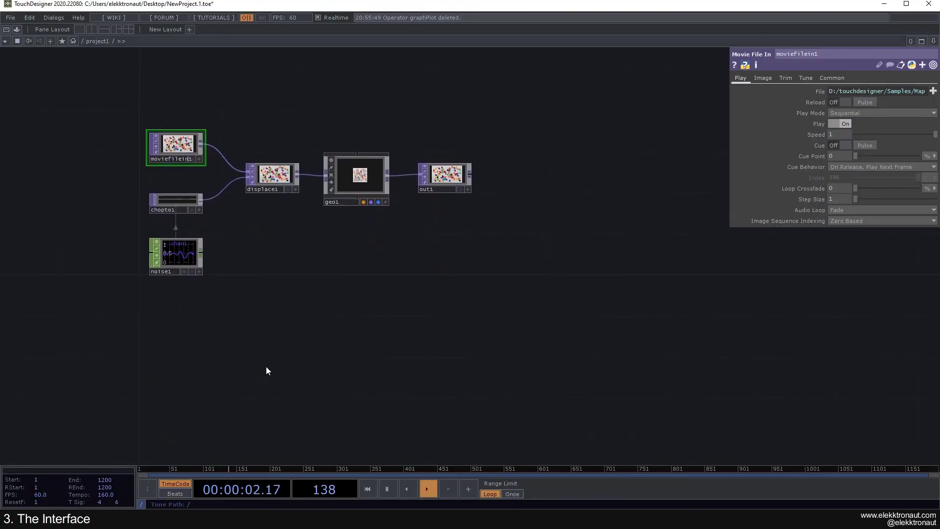
pyautogui.moveTo(266, 361); pyautogui.dragTo(229, 379)
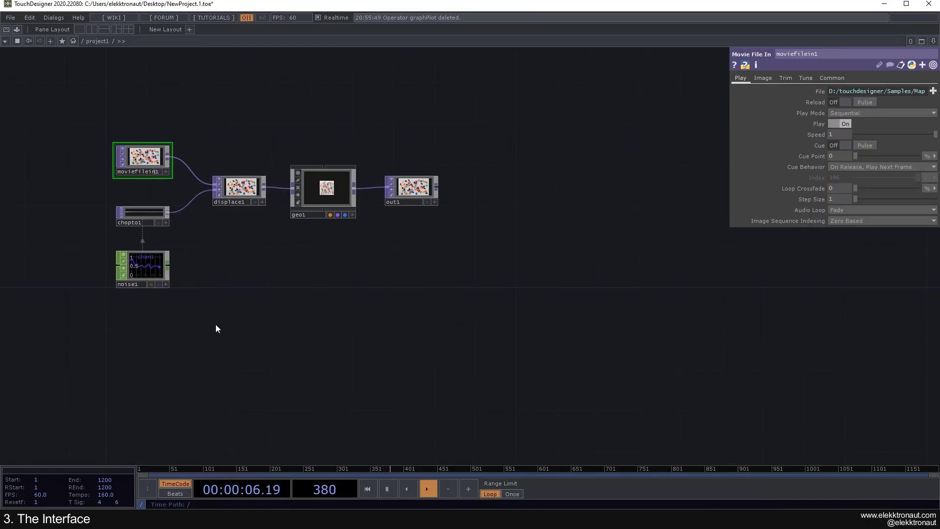
pyautogui.moveTo(182, 411); pyautogui.dragTo(186, 409)
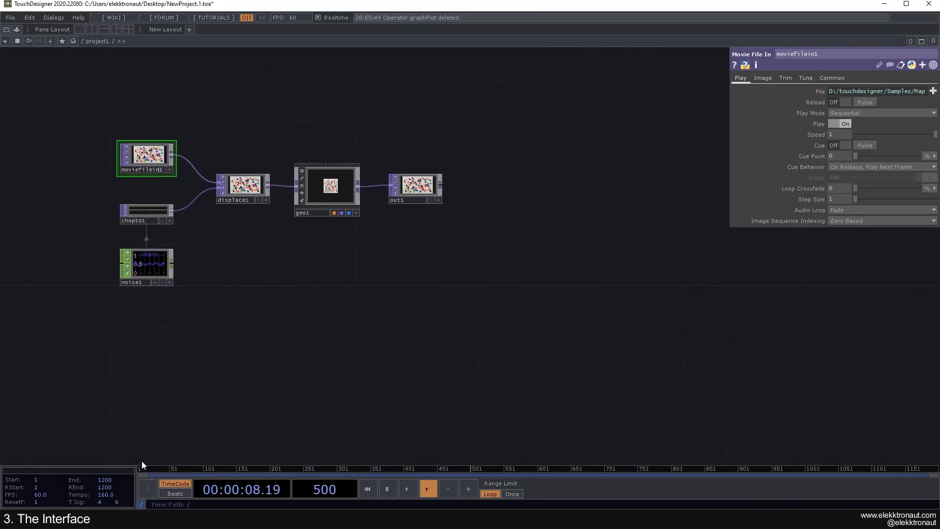
pyautogui.moveTo(293, 312); pyautogui.dragTo(312, 284)
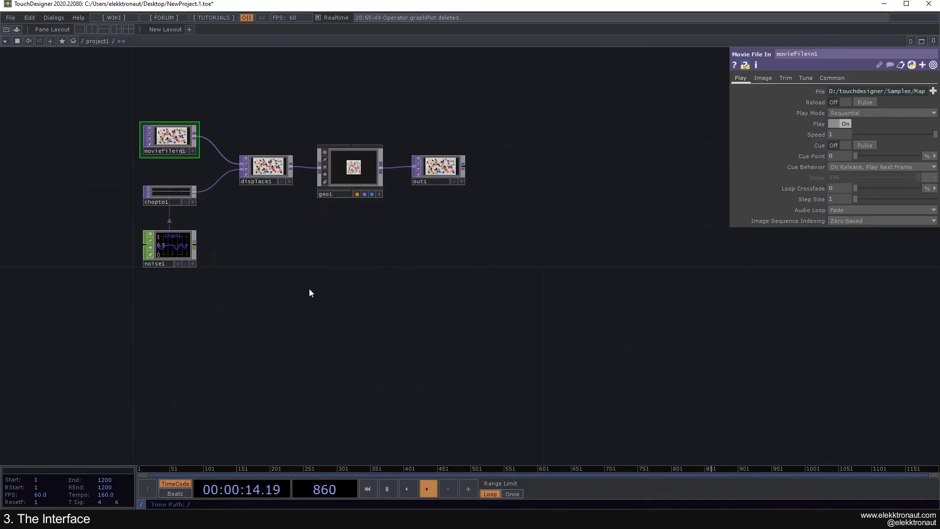
pyautogui.moveTo(312, 284)
pyautogui.mouseDown()
pyautogui.moveTo(323, 274)
pyautogui.moveTo(321, 290)
pyautogui.mouseUp()
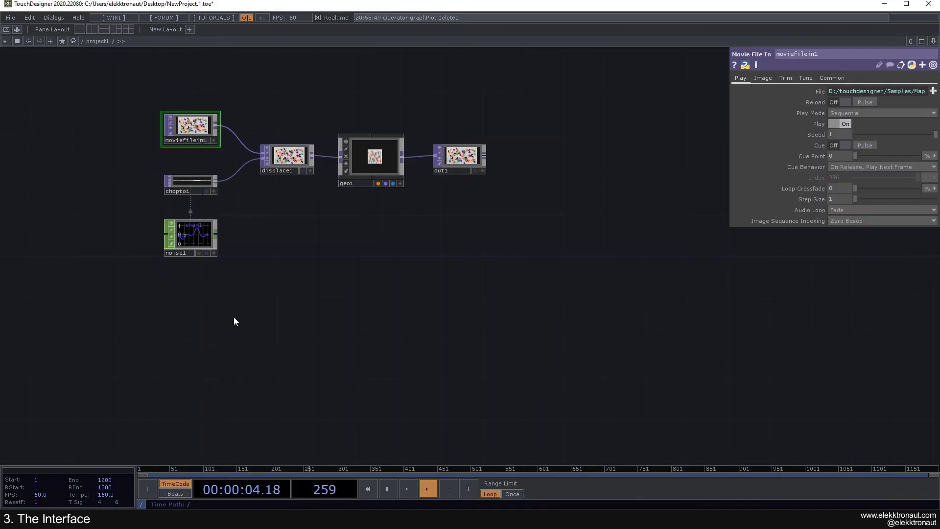
pyautogui.scroll(-3, 234, 317)
pyautogui.moveTo(234, 317); pyautogui.dragTo(241, 342)
pyautogui.scroll(3, 208, 334)
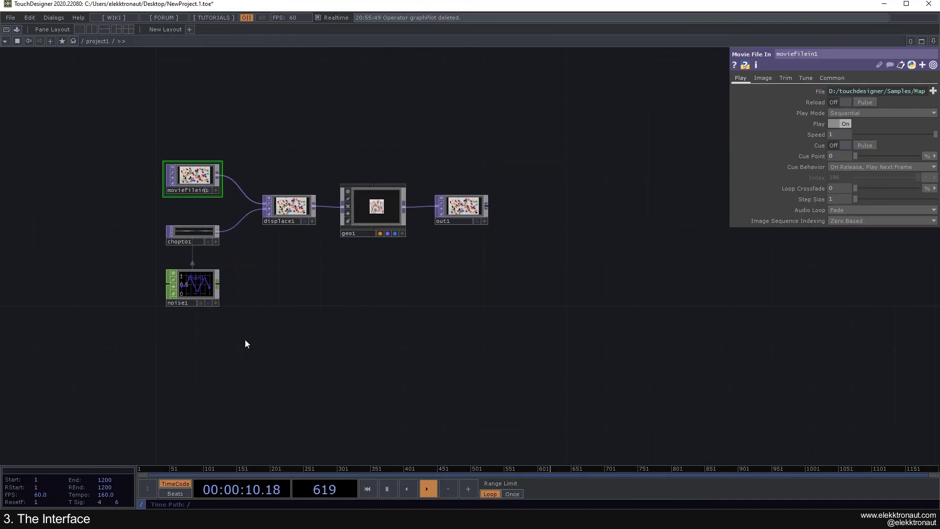
pyautogui.moveTo(245, 337); pyautogui.dragTo(270, 347)
pyautogui.moveTo(329, 296); pyautogui.dragTo(283, 279)
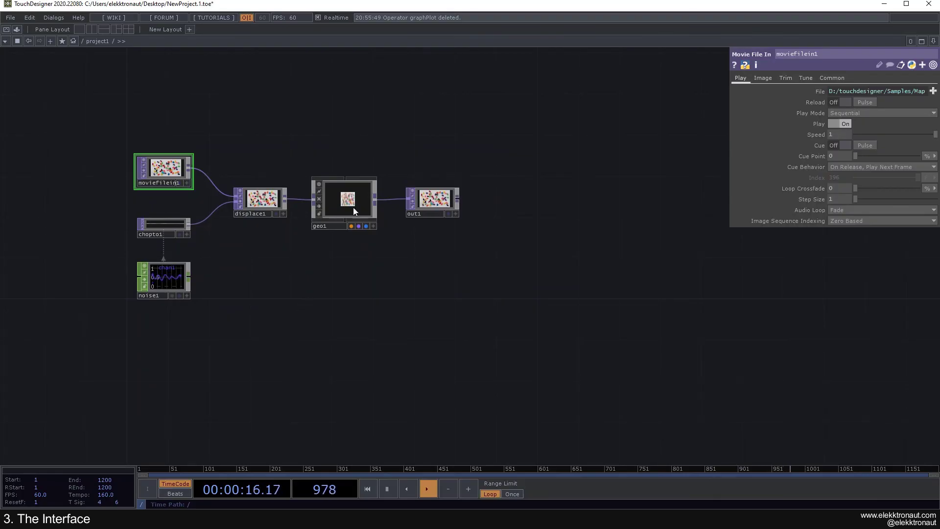